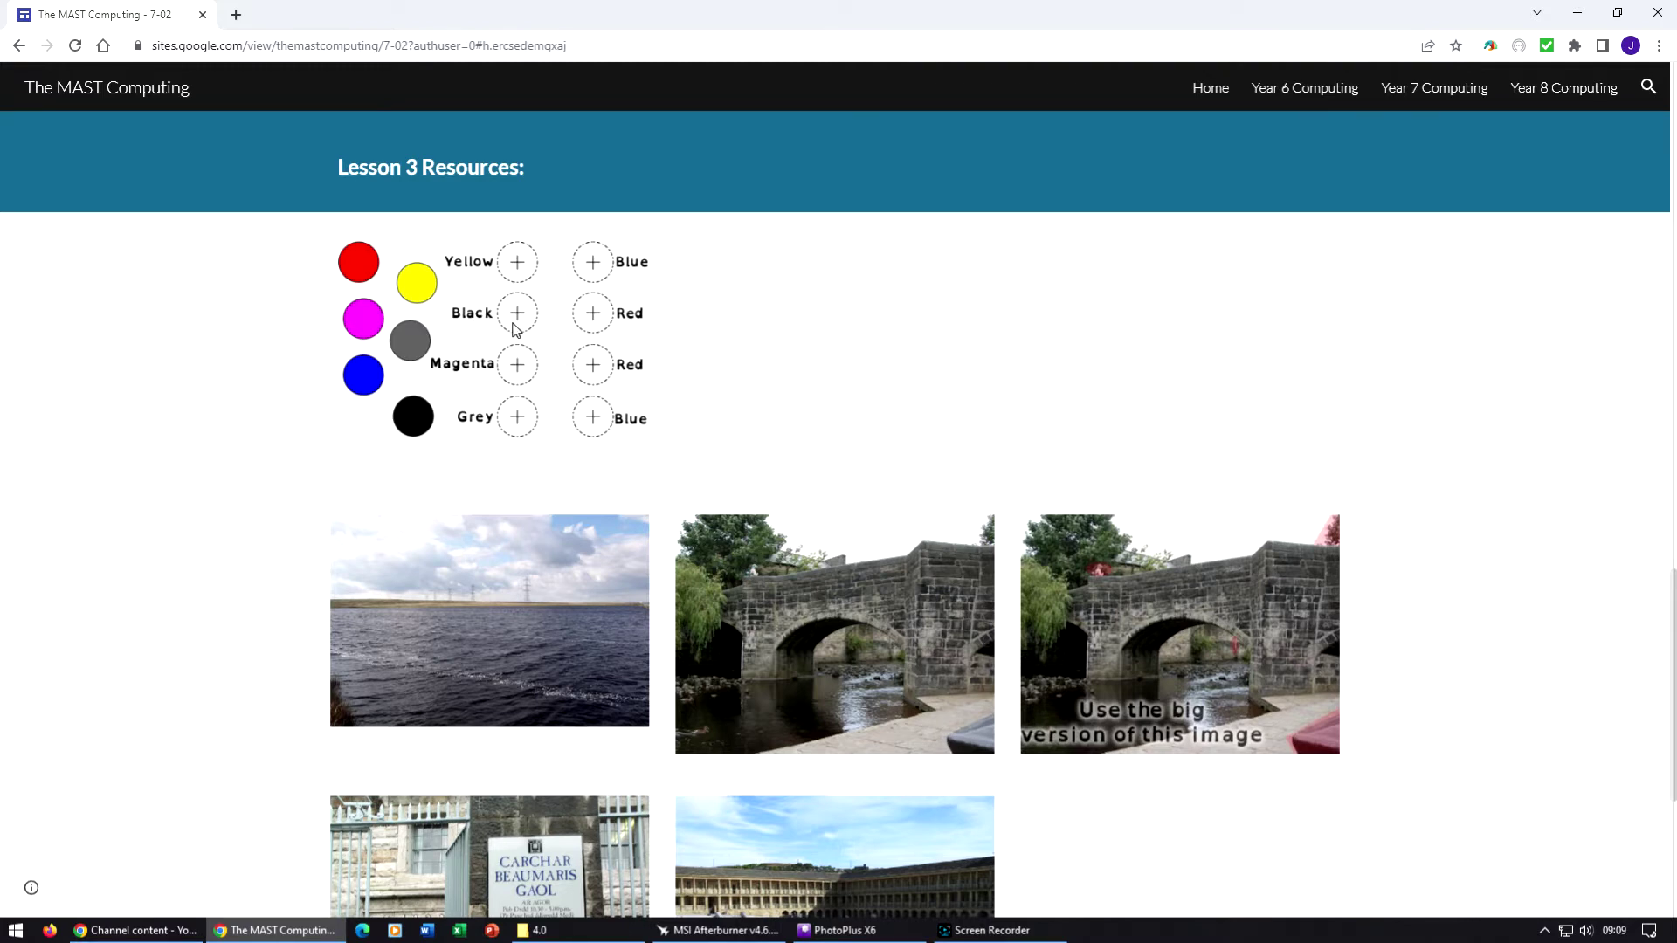
Copy the coloured circles worksheet image from the Lesson 3 resources and paste it as a new image in PhotoPlus X6.
{"action": "right_click", "coordinate": [486, 333]}
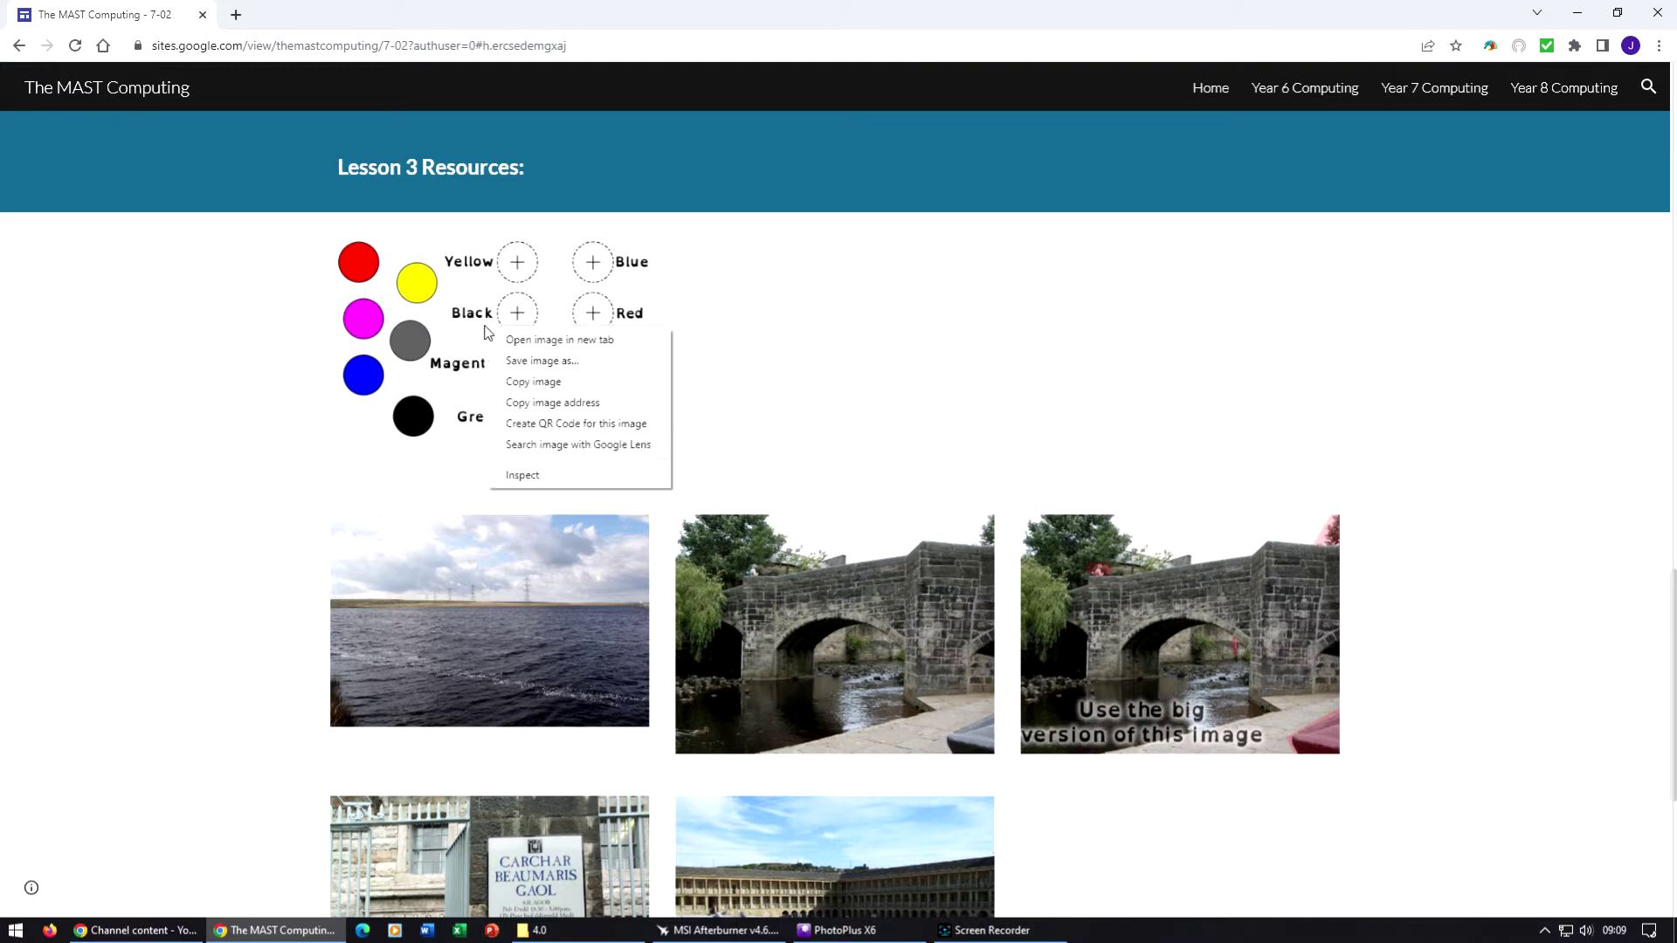
{"action": "left_click", "coordinate": [546, 384]}
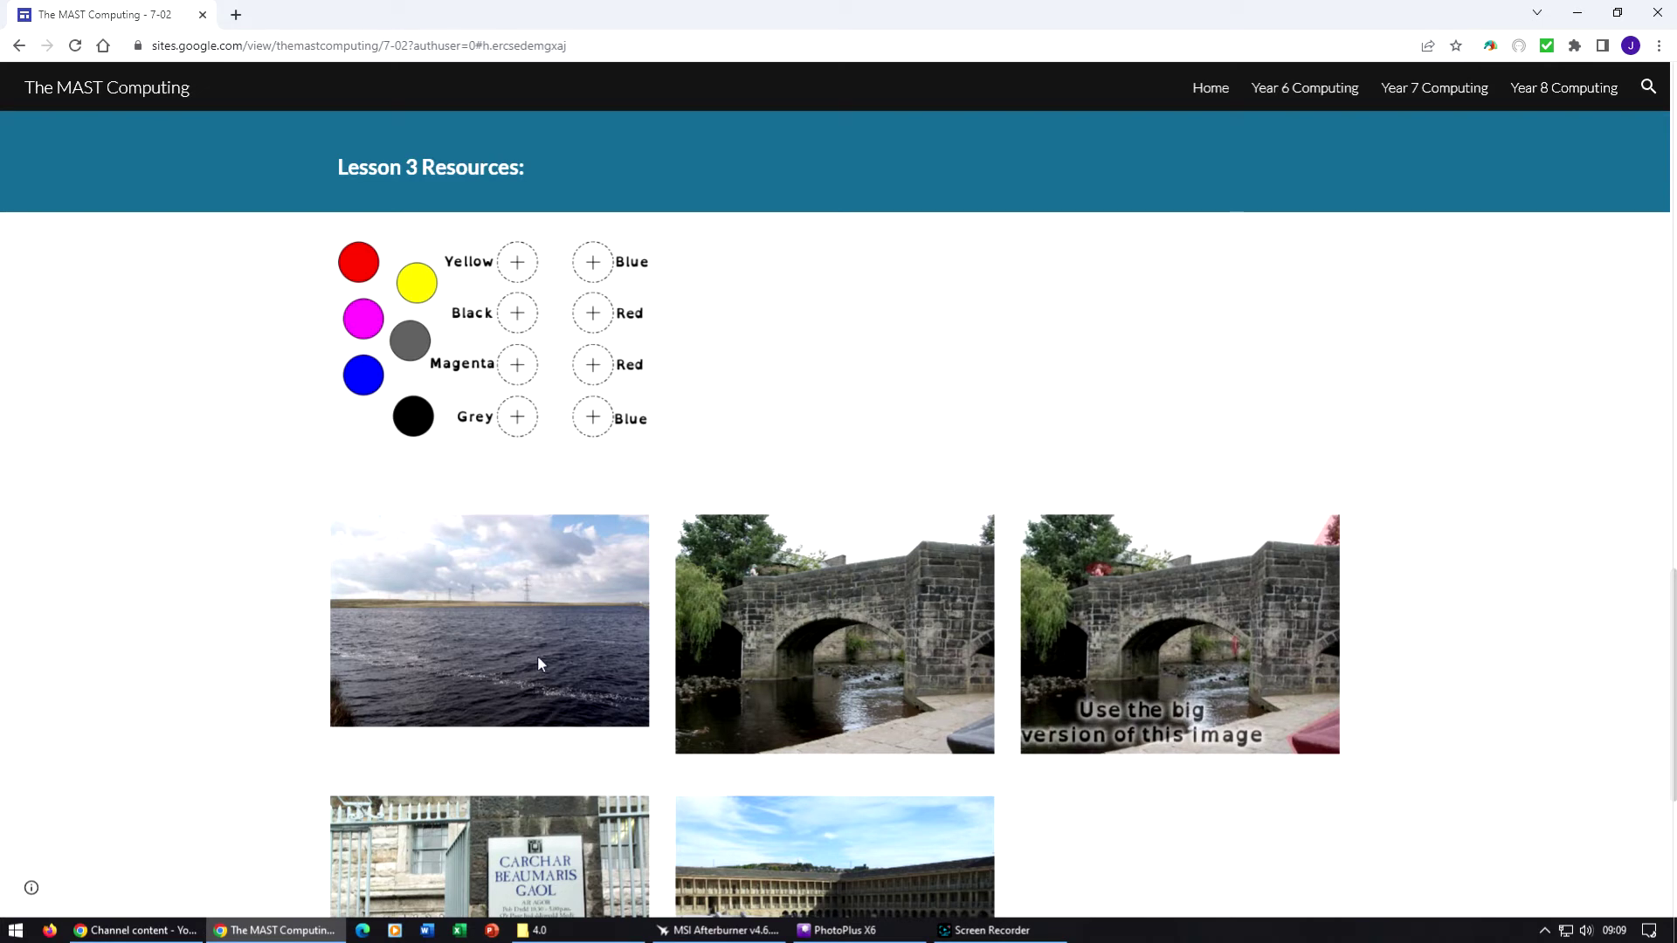
{"action": "left_click", "coordinate": [878, 933]}
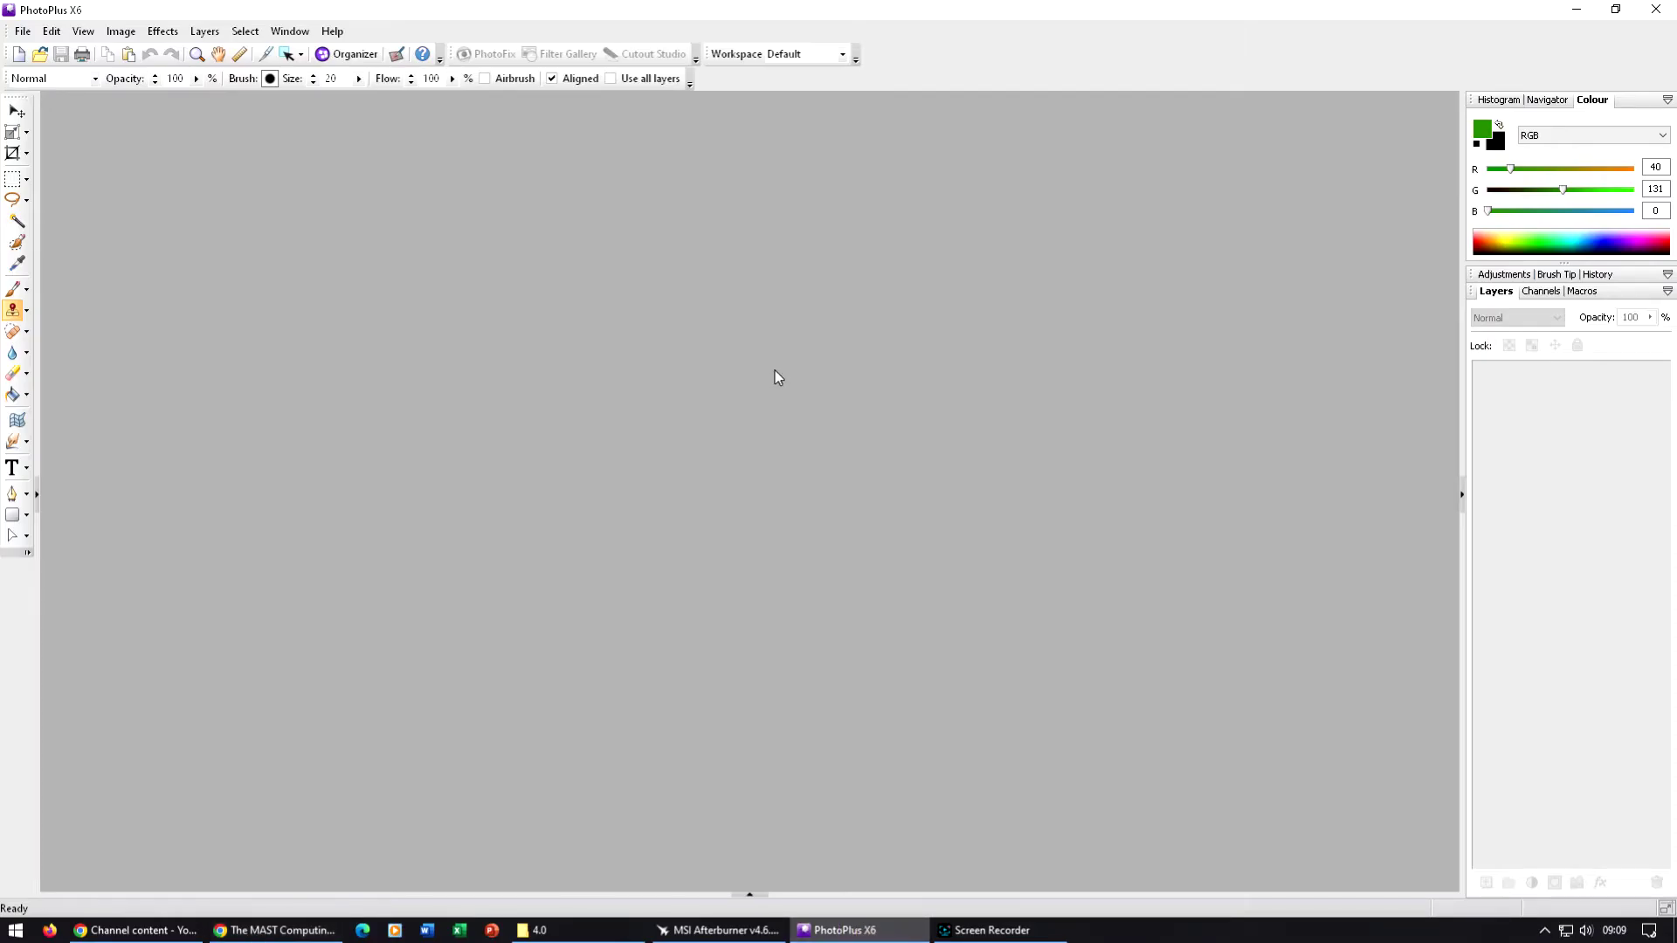
{"action": "left_click", "coordinate": [52, 33]}
{"action": "mouse_move", "coordinate": [83, 149]}
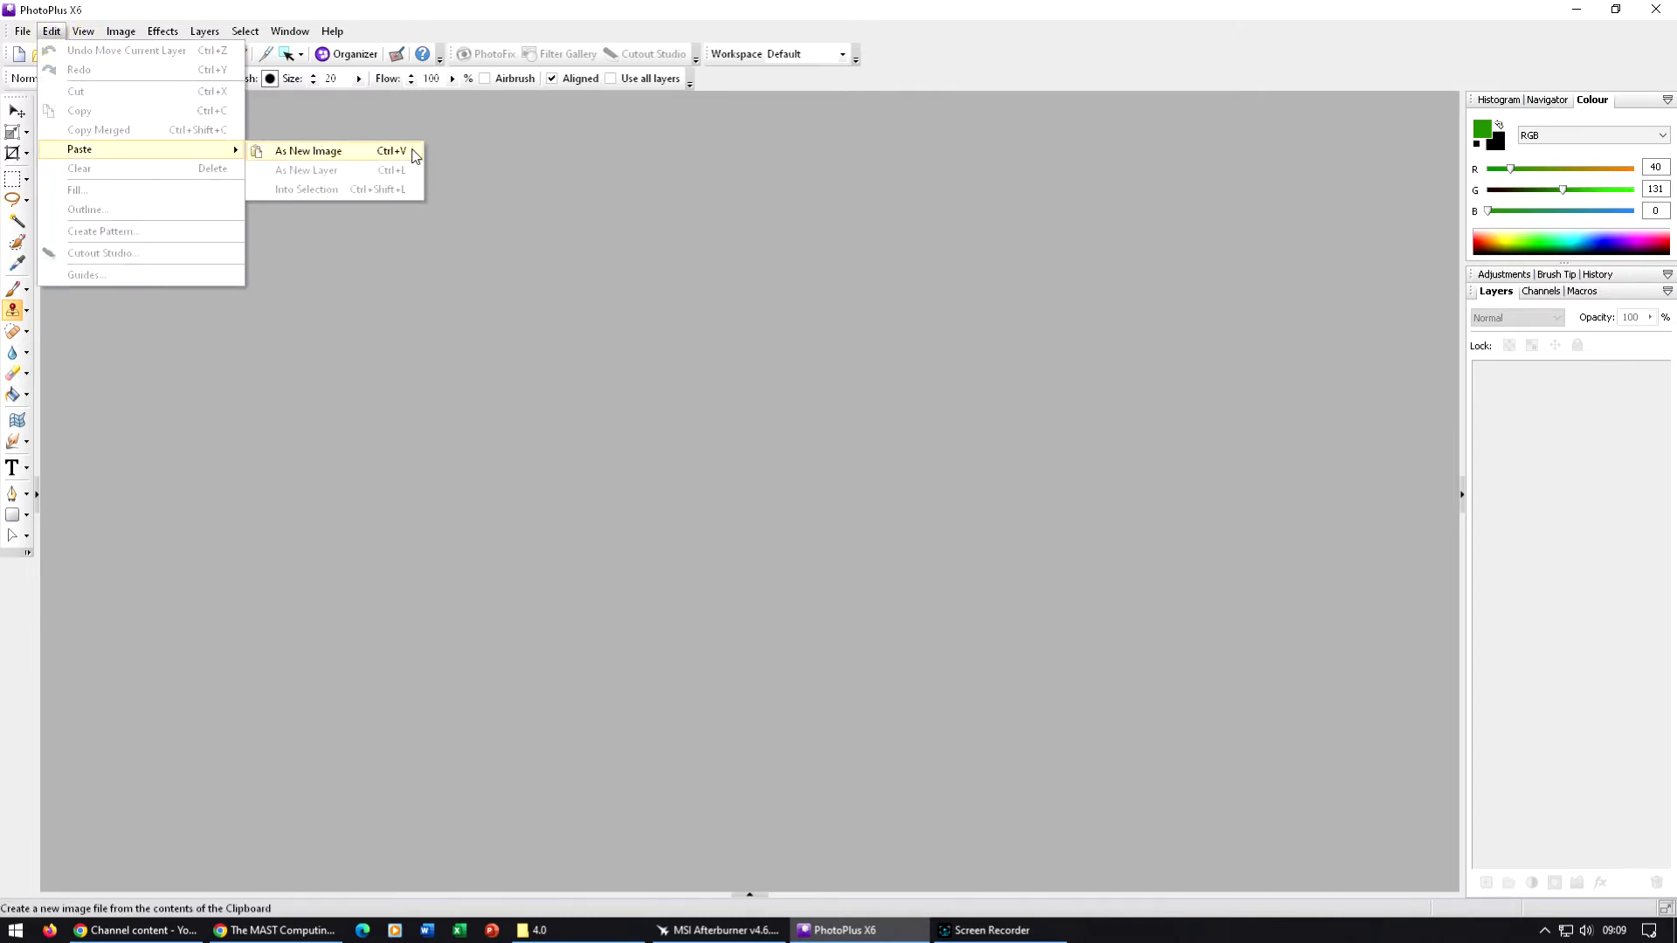
{"action": "left_click", "coordinate": [308, 151]}
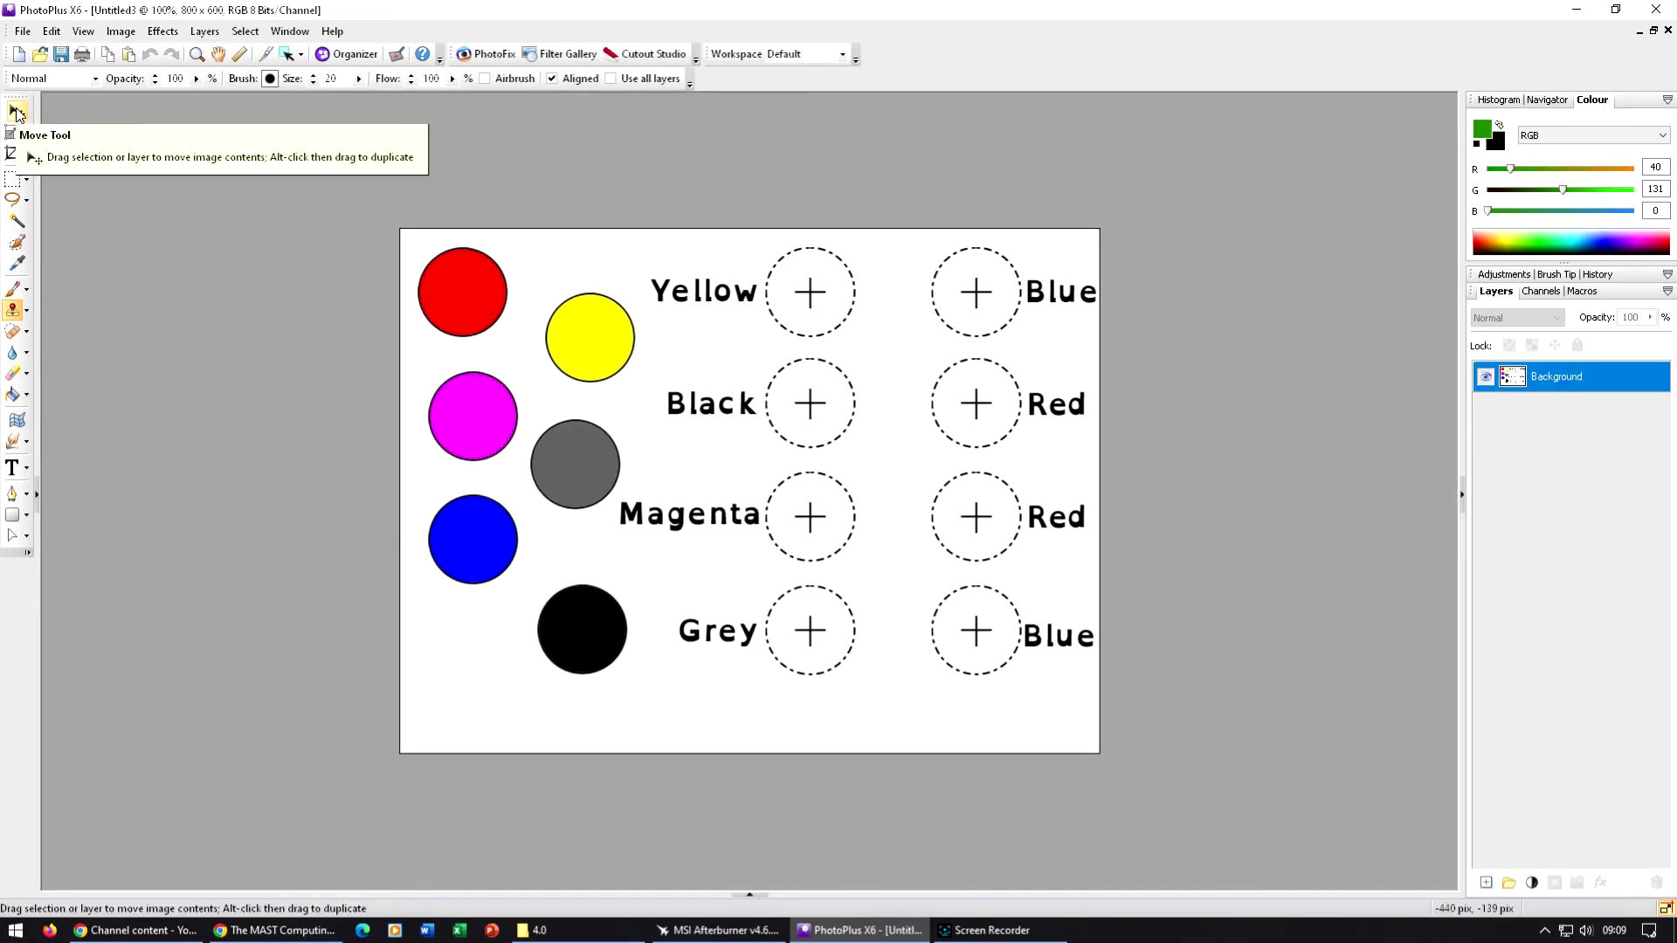
Activate the Clone tool with a brush size of 20.
{"action": "left_click", "coordinate": [19, 181]}
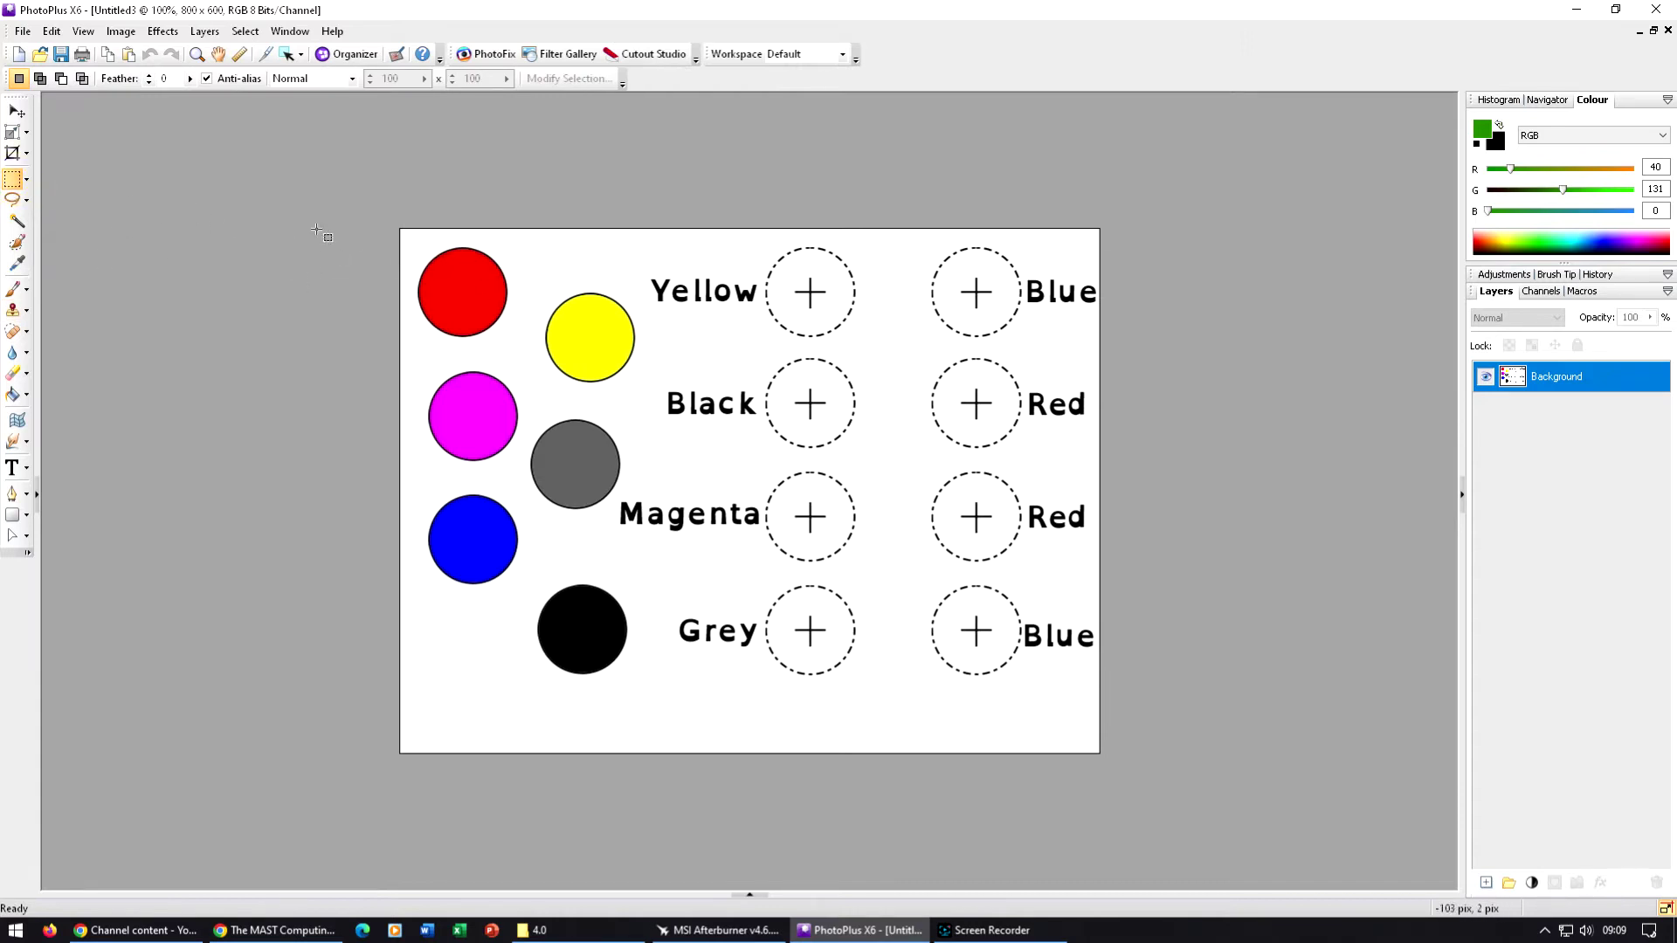
{"action": "left_click", "coordinate": [15, 316]}
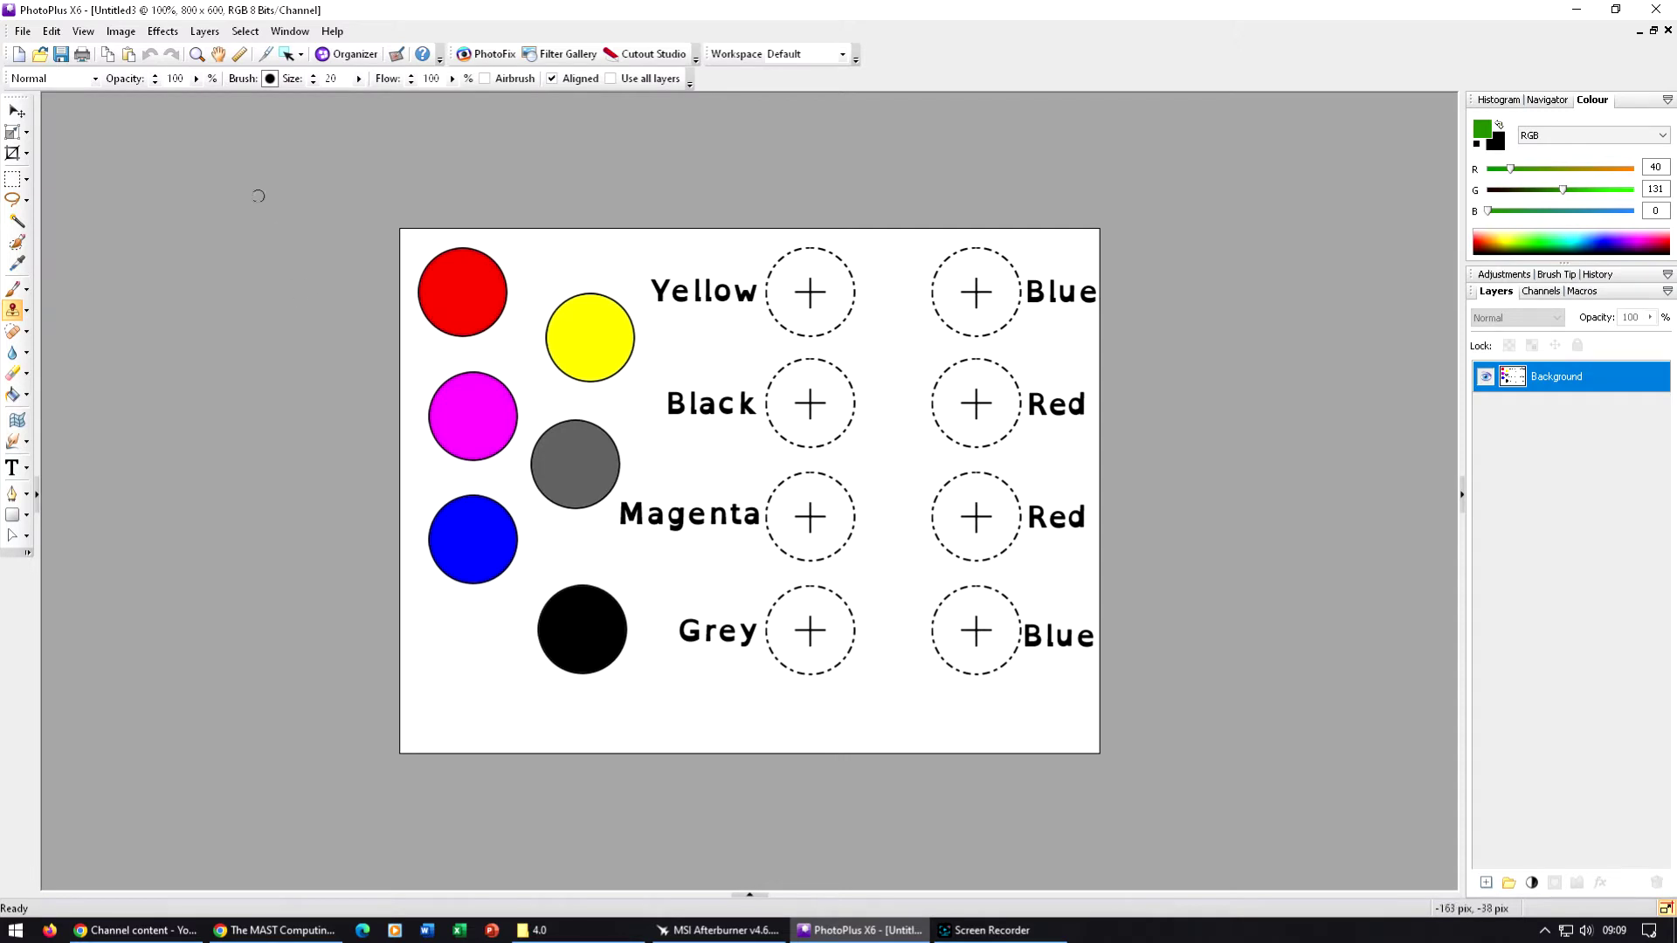
{"action": "left_click", "coordinate": [333, 78]}
{"action": "type", "text": "2"}
{"action": "key", "text": "Return"}
Define the clone source at the centre of the yellow circle.
{"action": "scroll", "coordinate": [578, 325], "scroll_direction": "up", "scroll_amount": 1}
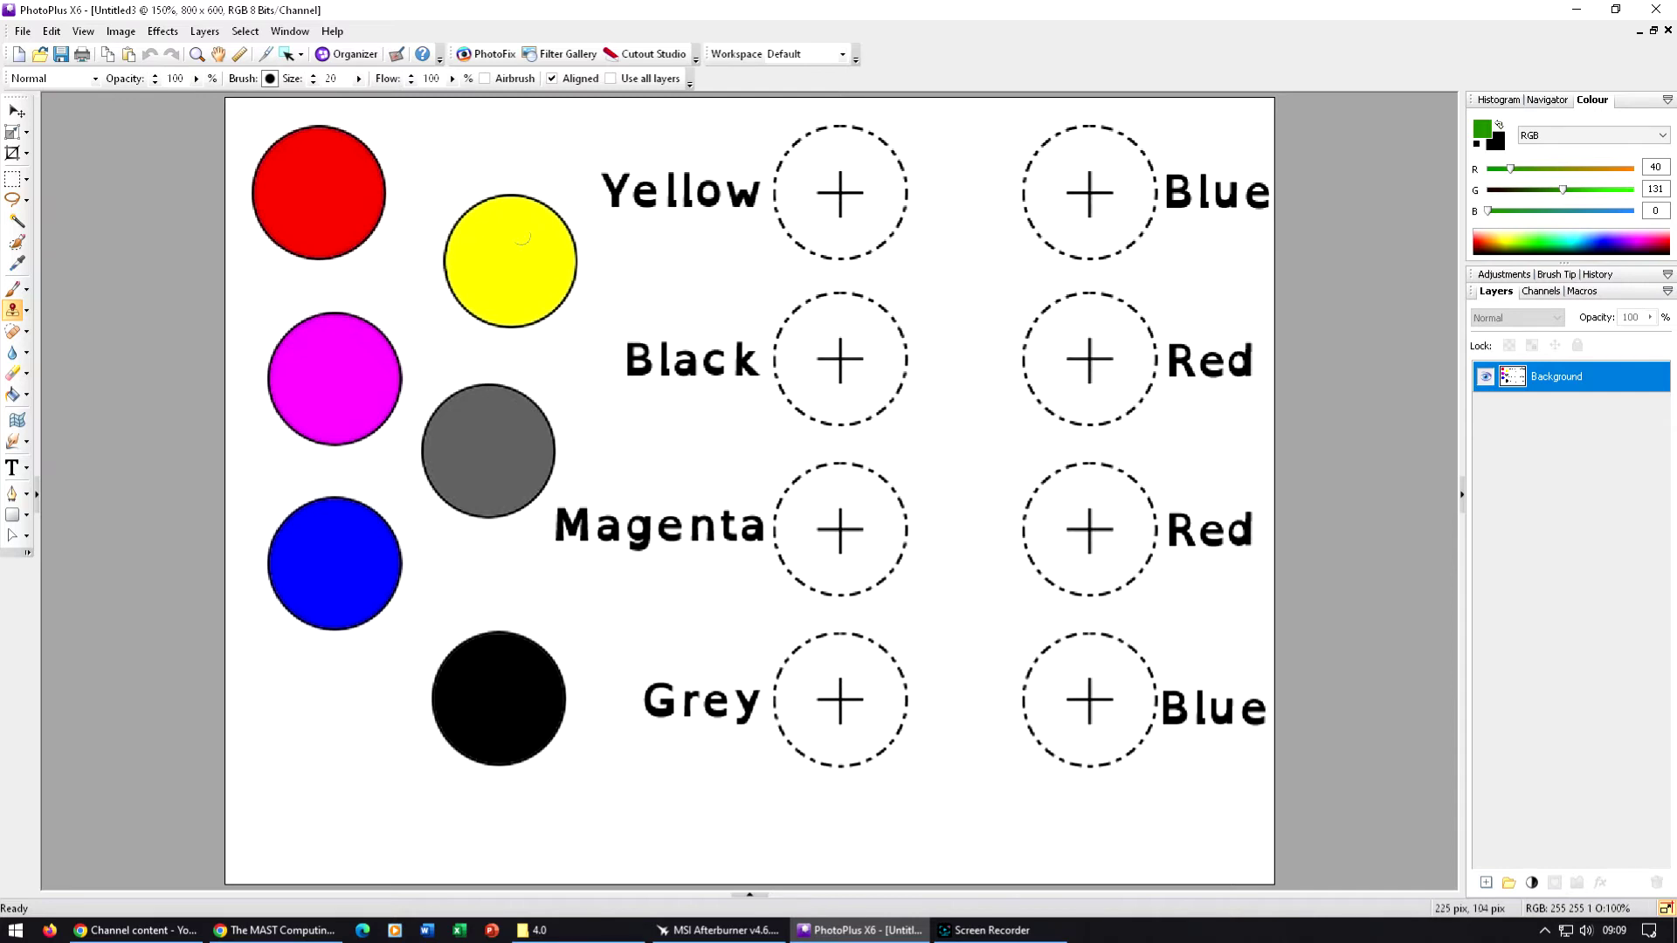
{"action": "scroll", "coordinate": [471, 170], "scroll_direction": "up", "scroll_amount": 1}
{"action": "scroll", "coordinate": [286, 151], "scroll_direction": "up", "scroll_amount": 2}
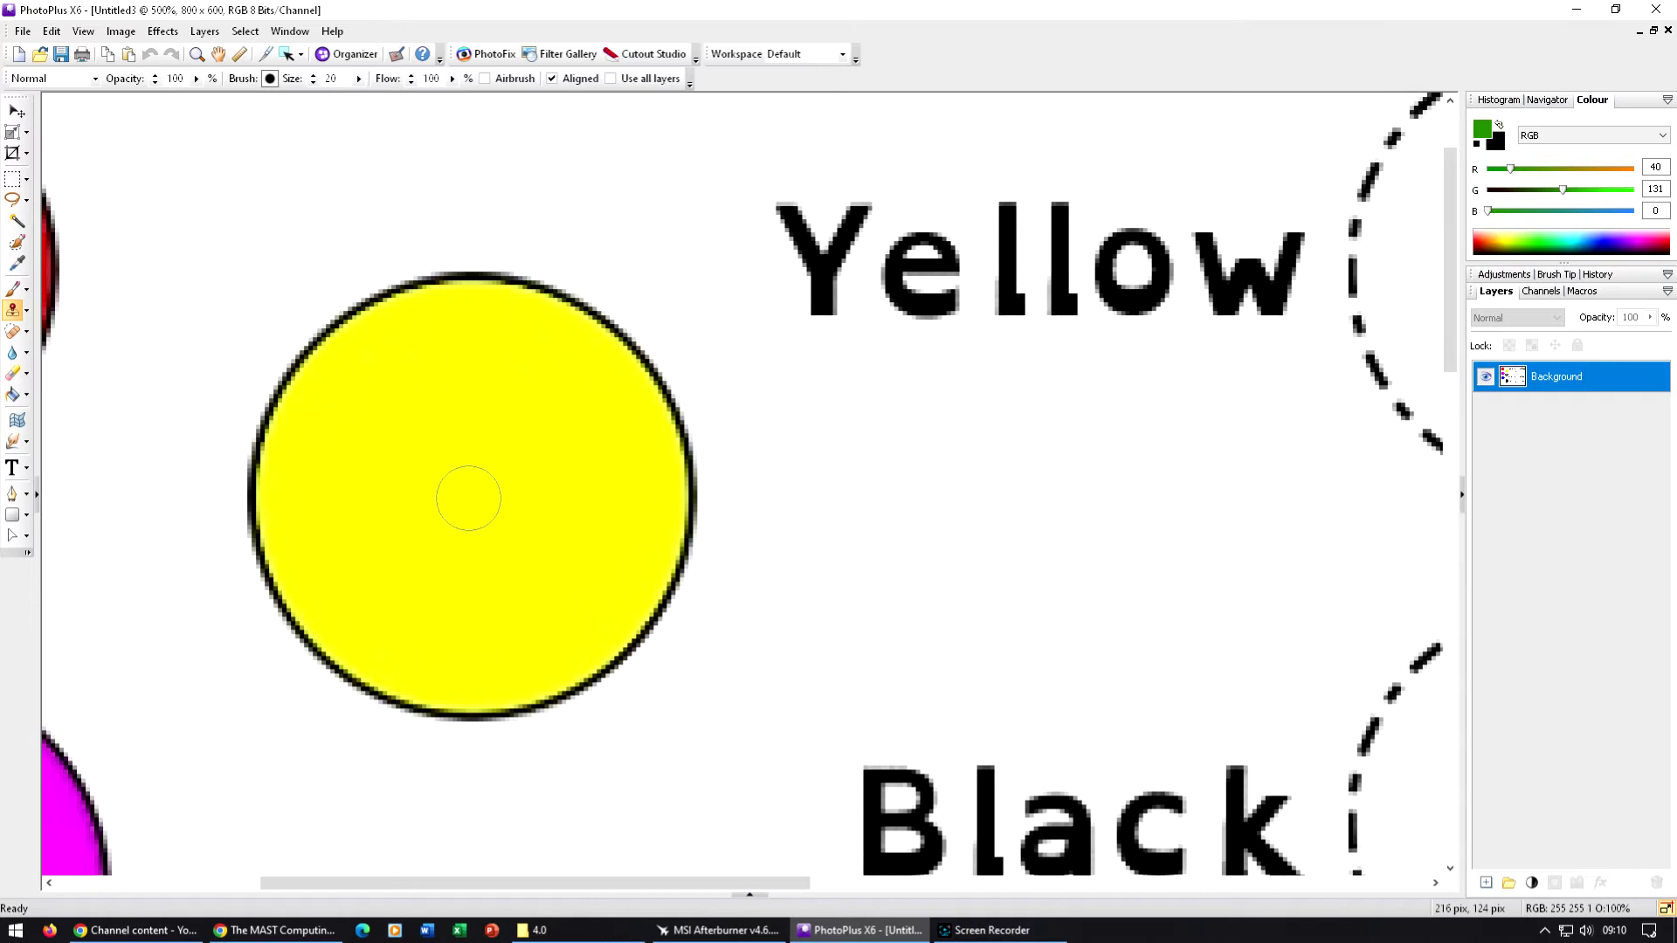
{"action": "left_click", "coordinate": [468, 499]}
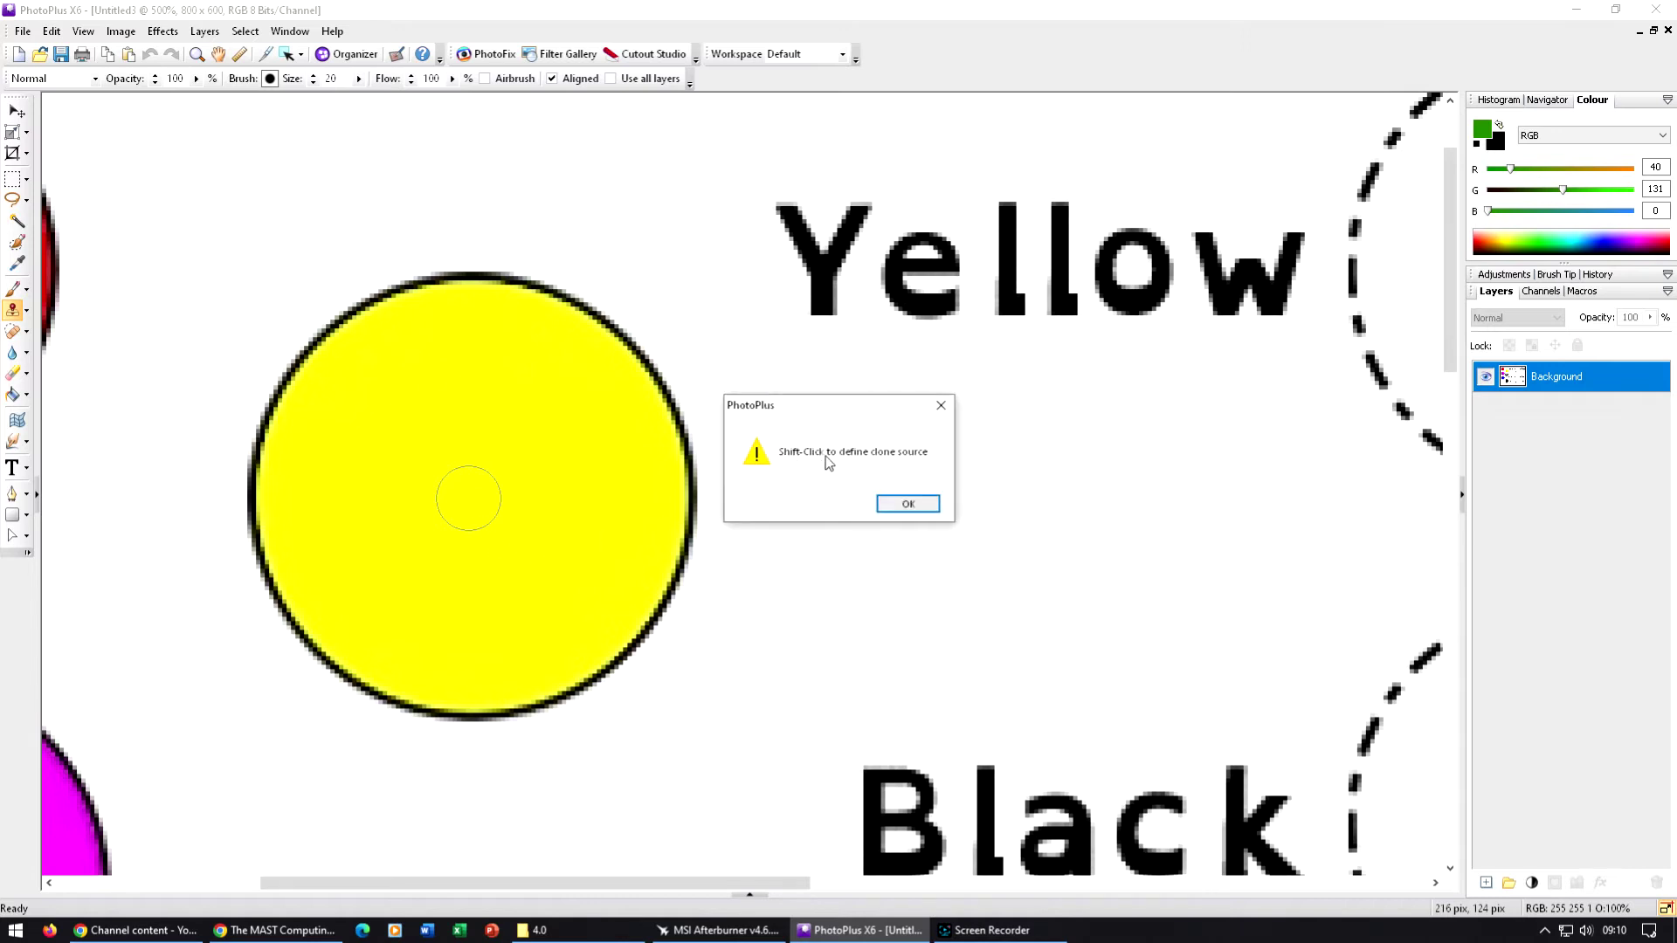
{"action": "left_click", "coordinate": [882, 507]}
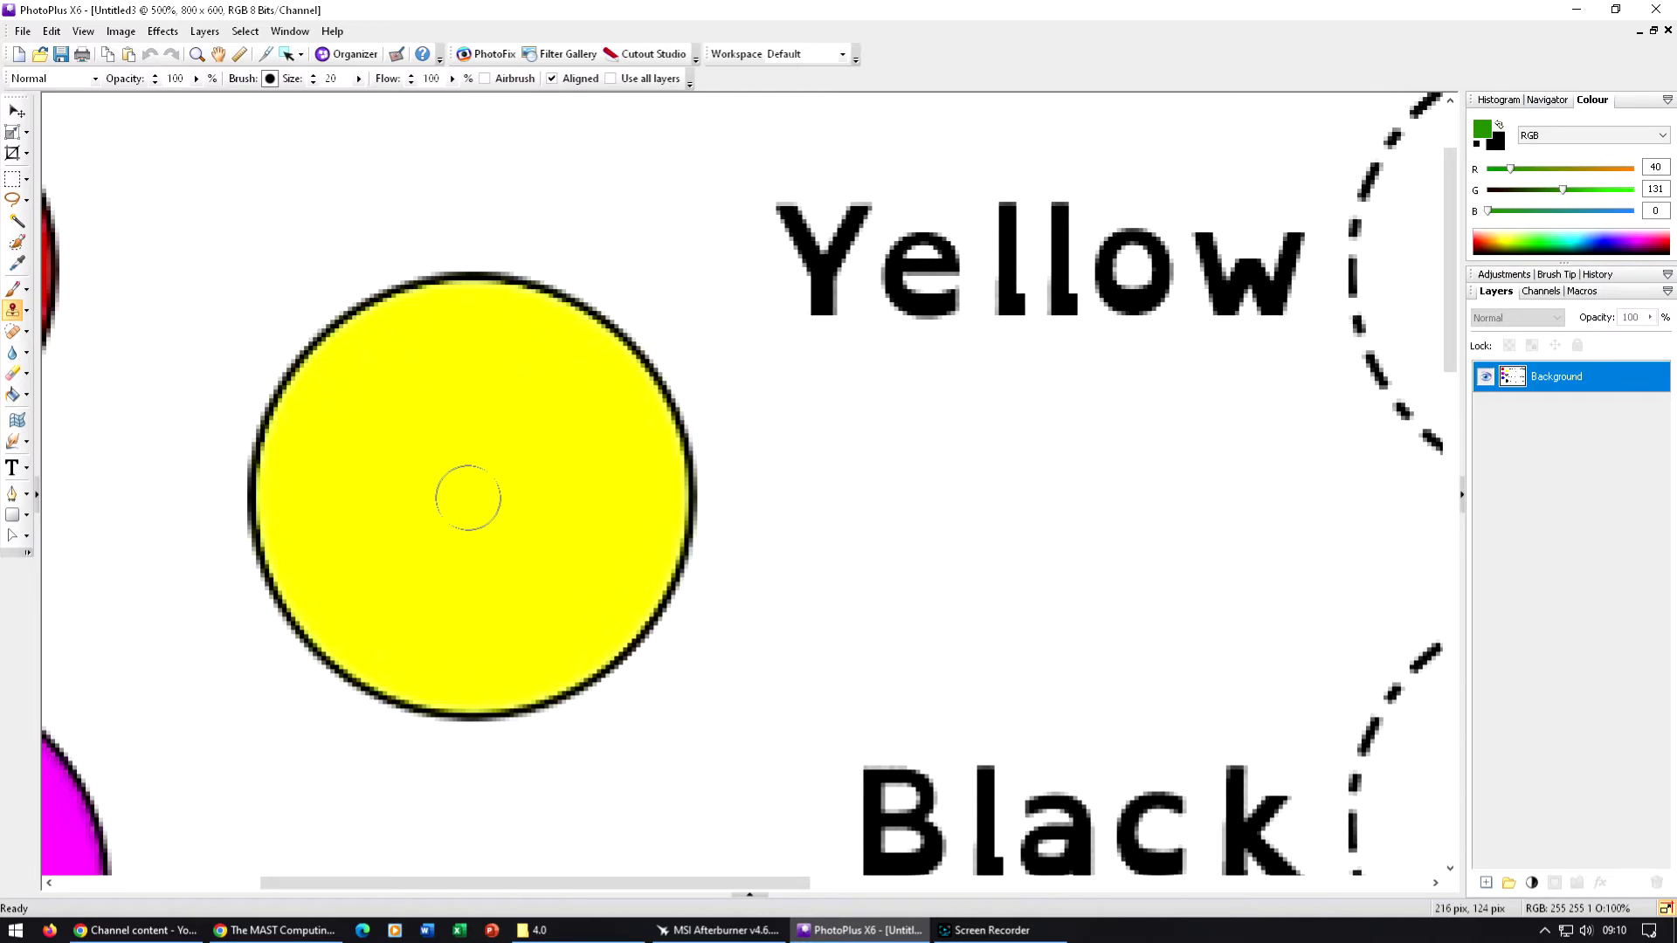
Clone the yellow circle into the dashed circle beside the Yellow label, starting at its cross and filling it completely.
{"action": "scroll", "coordinate": [620, 425], "scroll_direction": "down", "scroll_amount": 2}
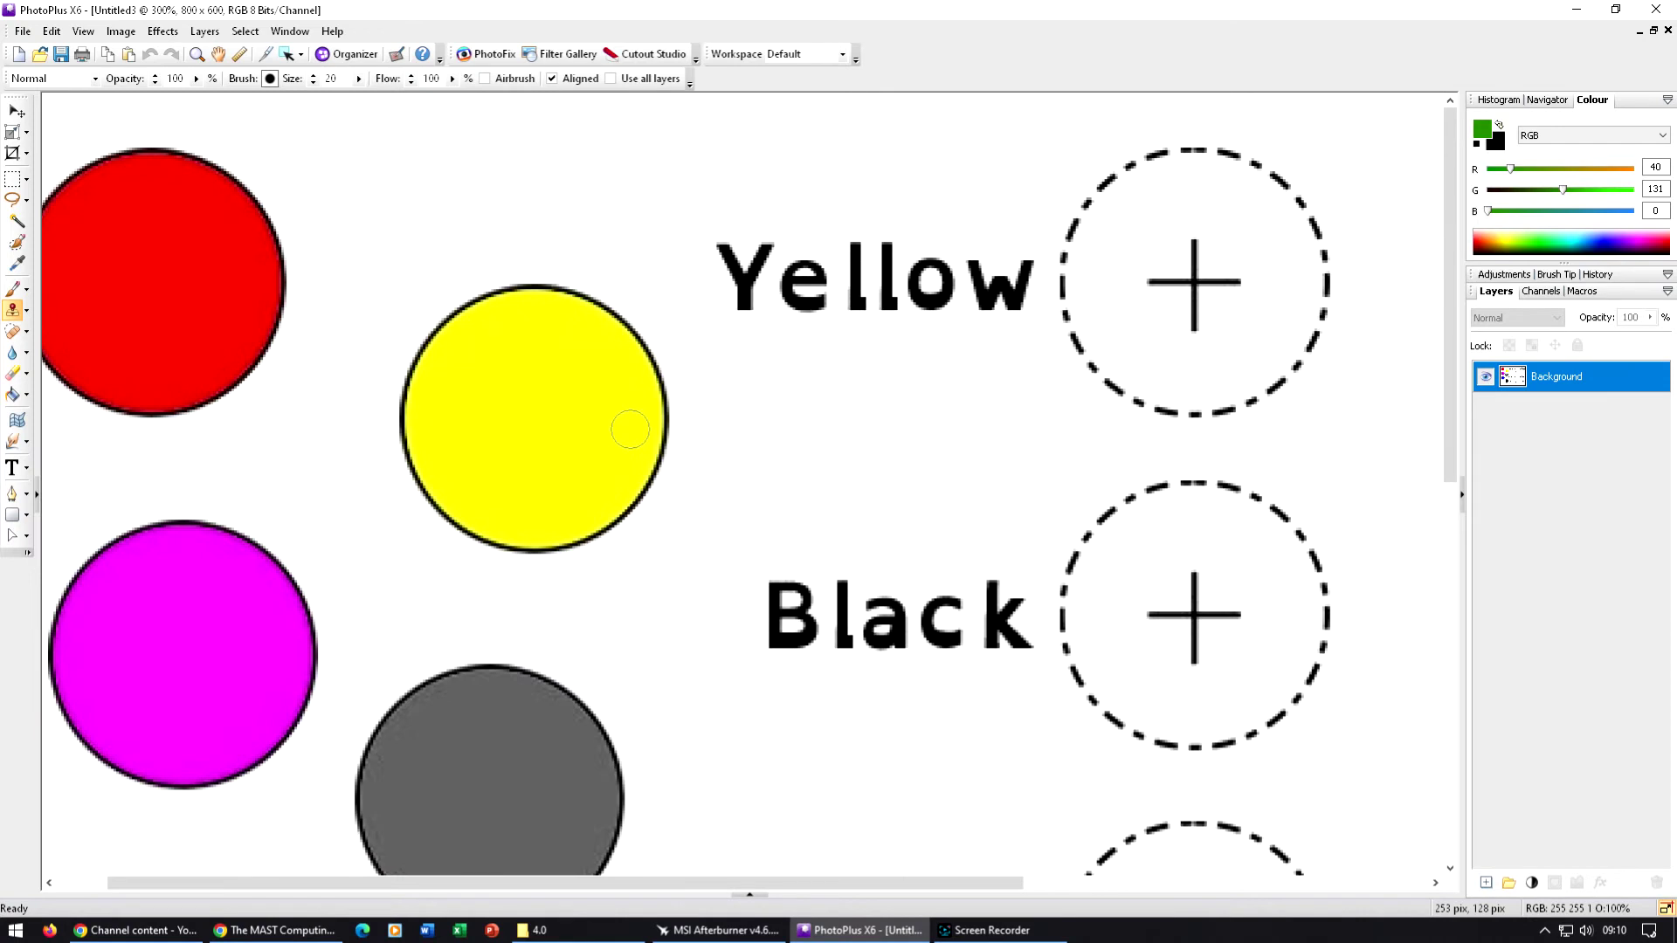
{"action": "scroll", "coordinate": [610, 397], "scroll_direction": "down", "scroll_amount": 2}
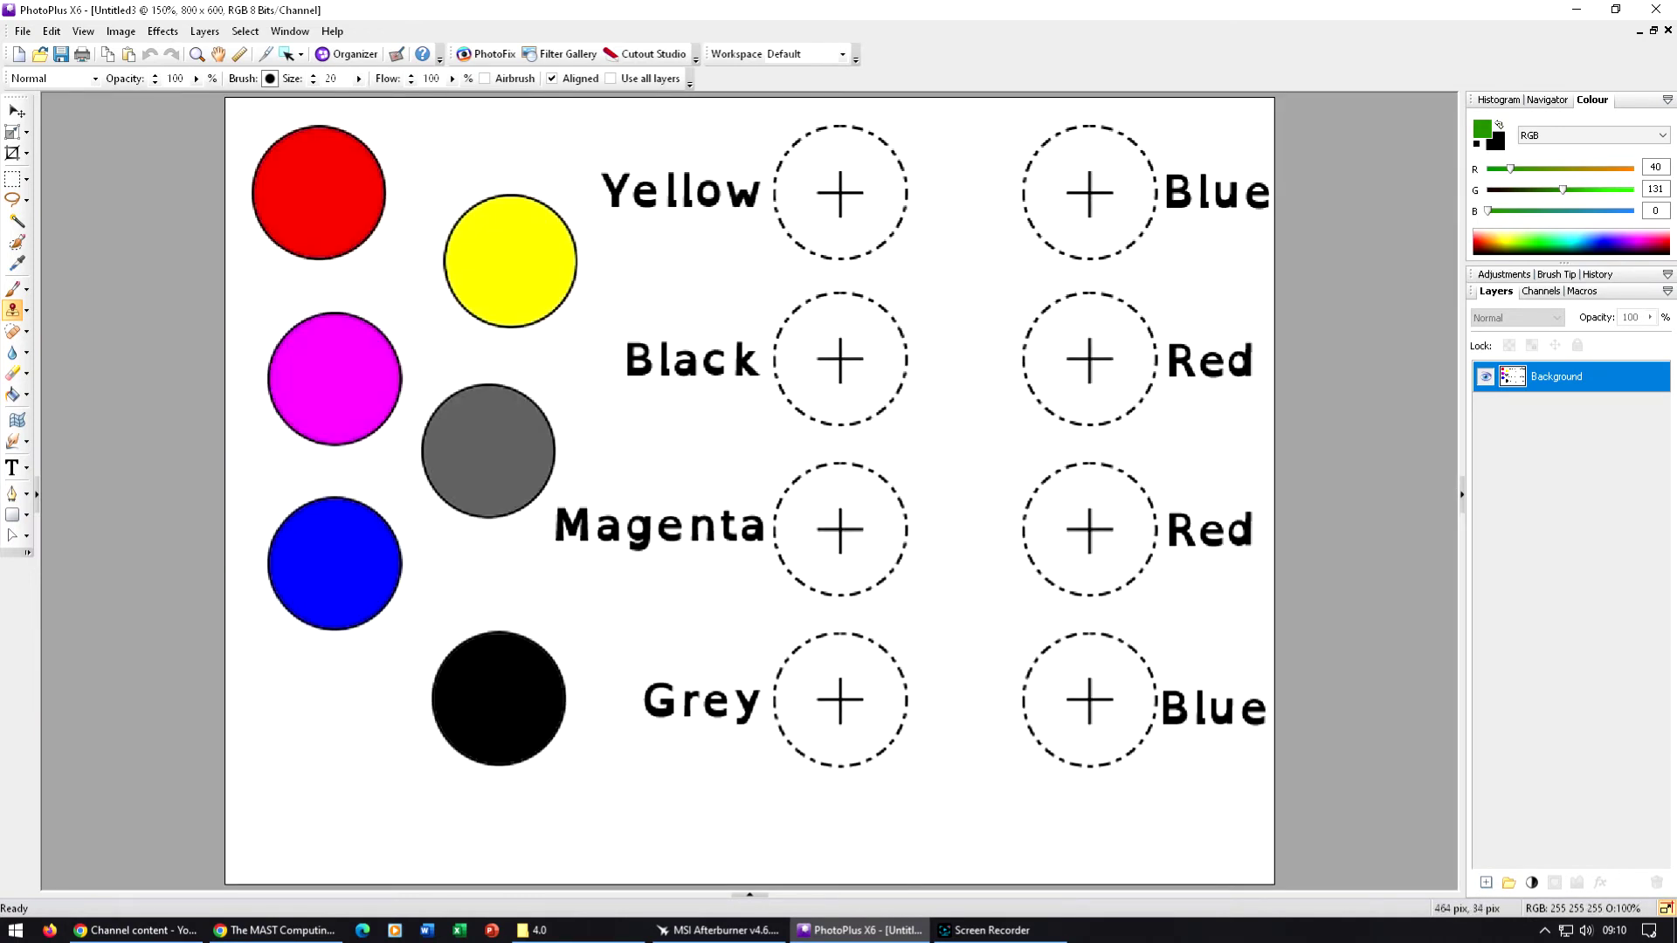
{"action": "scroll", "coordinate": [833, 118], "scroll_direction": "up", "scroll_amount": 4}
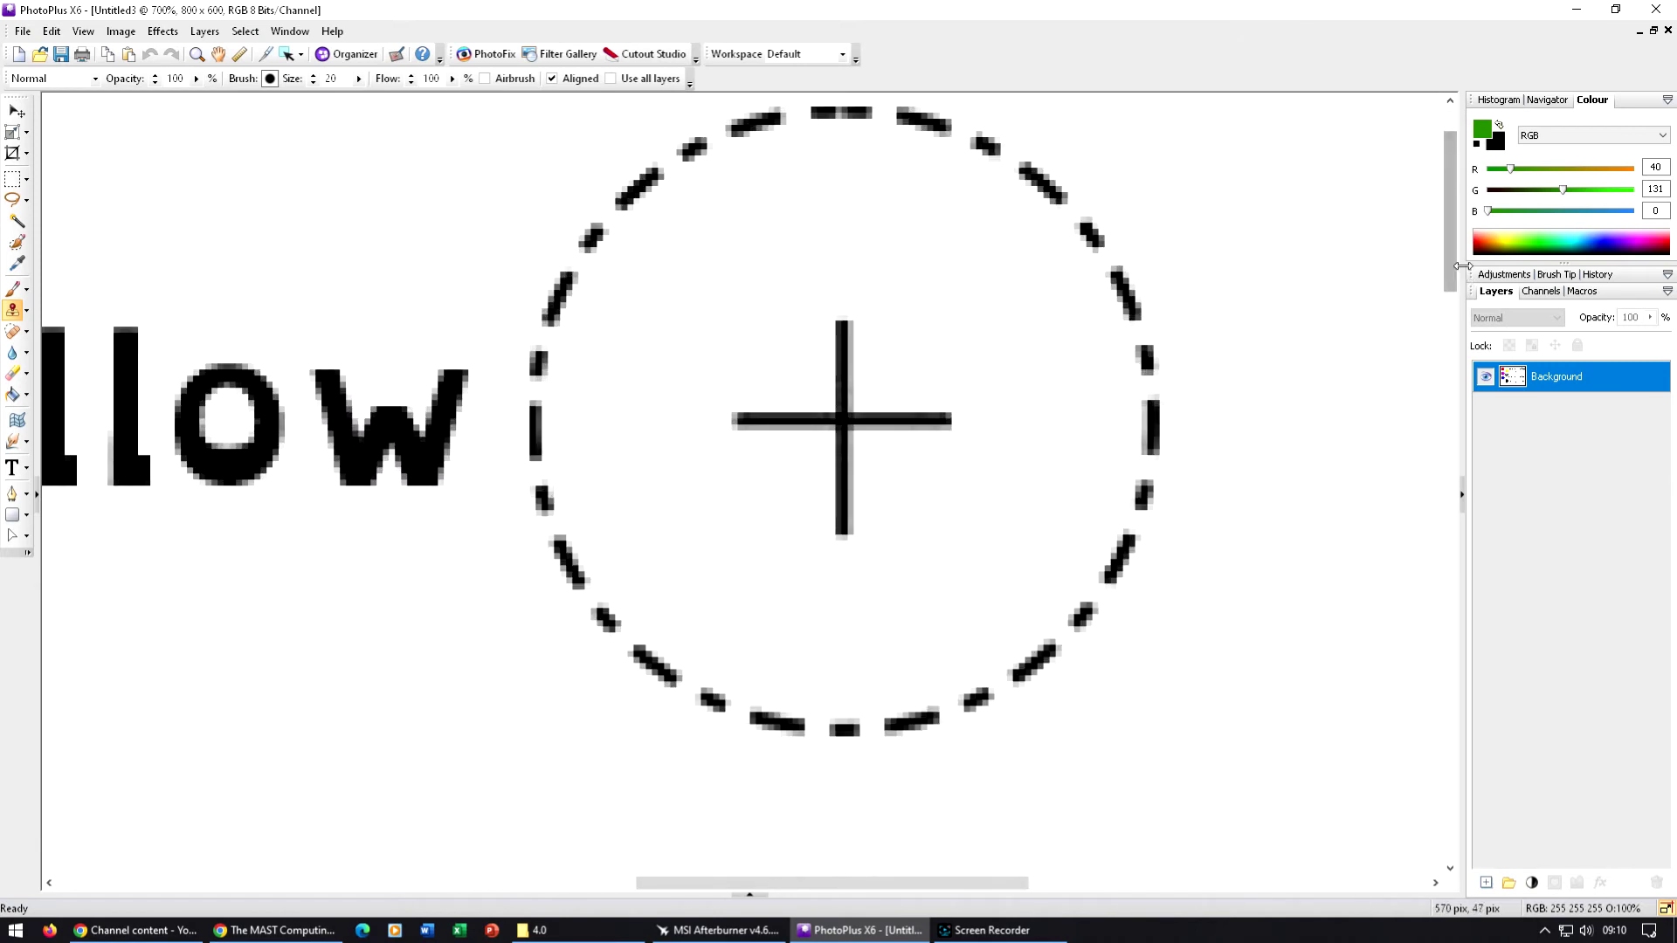
{"action": "left_click_drag", "start_coordinate": [1449, 273], "coordinate": [1451, 262]}
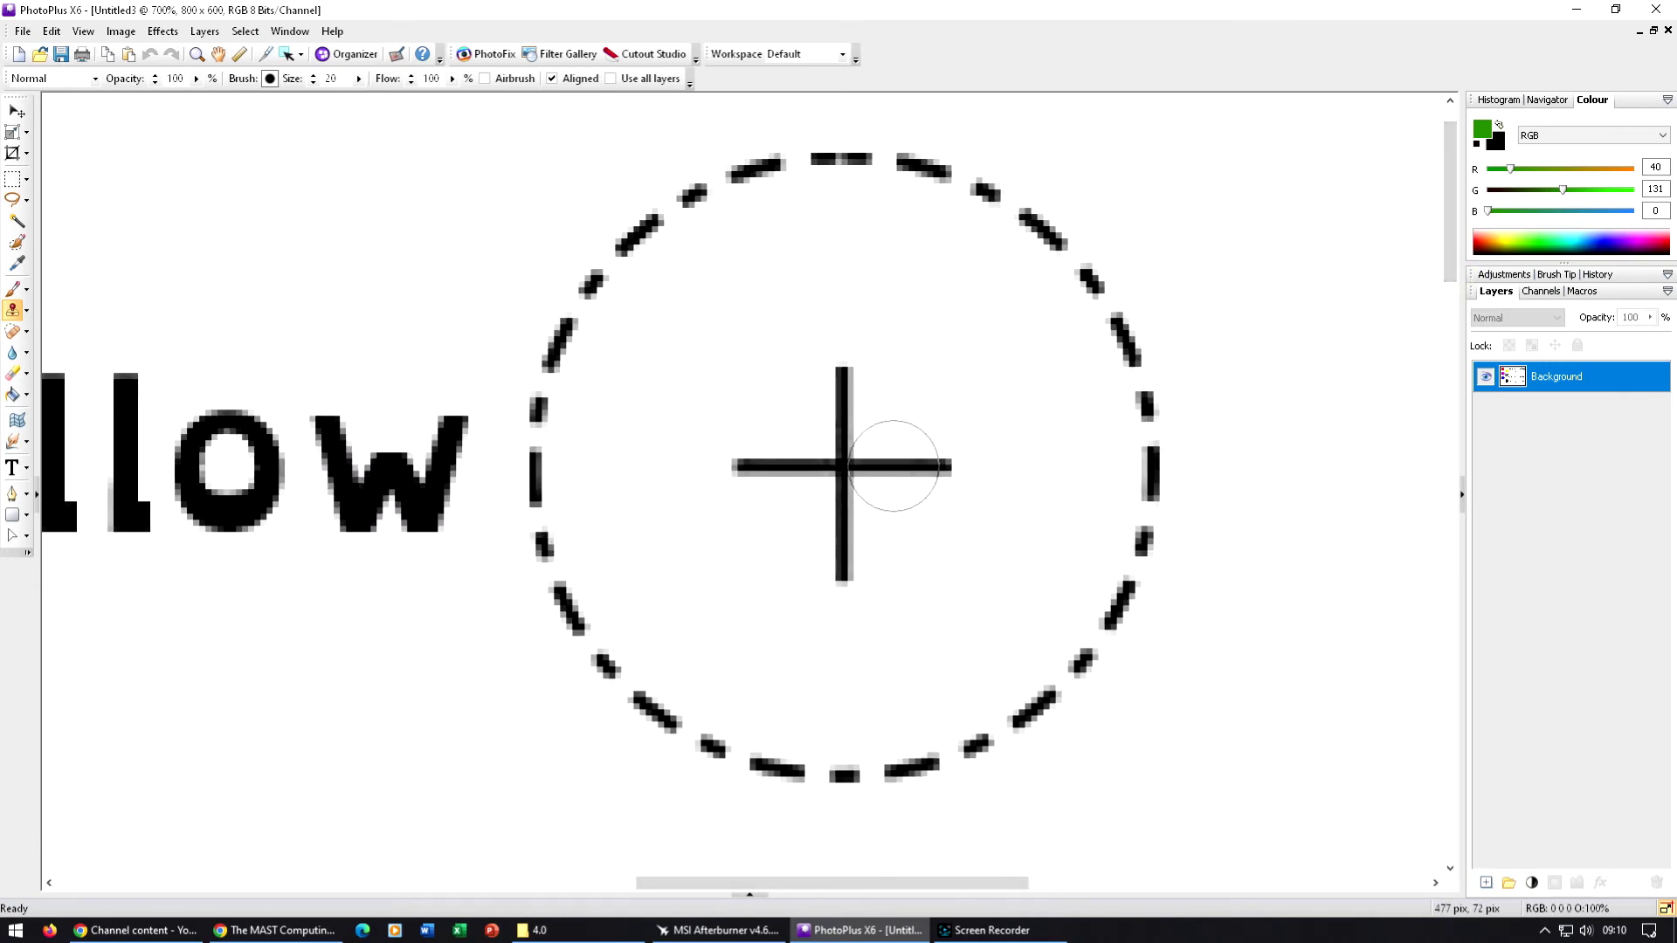
{"action": "left_click", "coordinate": [842, 464]}
{"action": "mouse_move", "coordinate": [842, 463]}
{"action": "left_mouse_down"}
{"action": "mouse_move", "coordinate": [1111, 457]}
{"action": "mouse_move", "coordinate": [1142, 446]}
{"action": "mouse_move", "coordinate": [1132, 378]}
{"action": "mouse_move", "coordinate": [1137, 534]}
{"action": "mouse_move", "coordinate": [1073, 666]}
{"action": "left_mouse_up"}
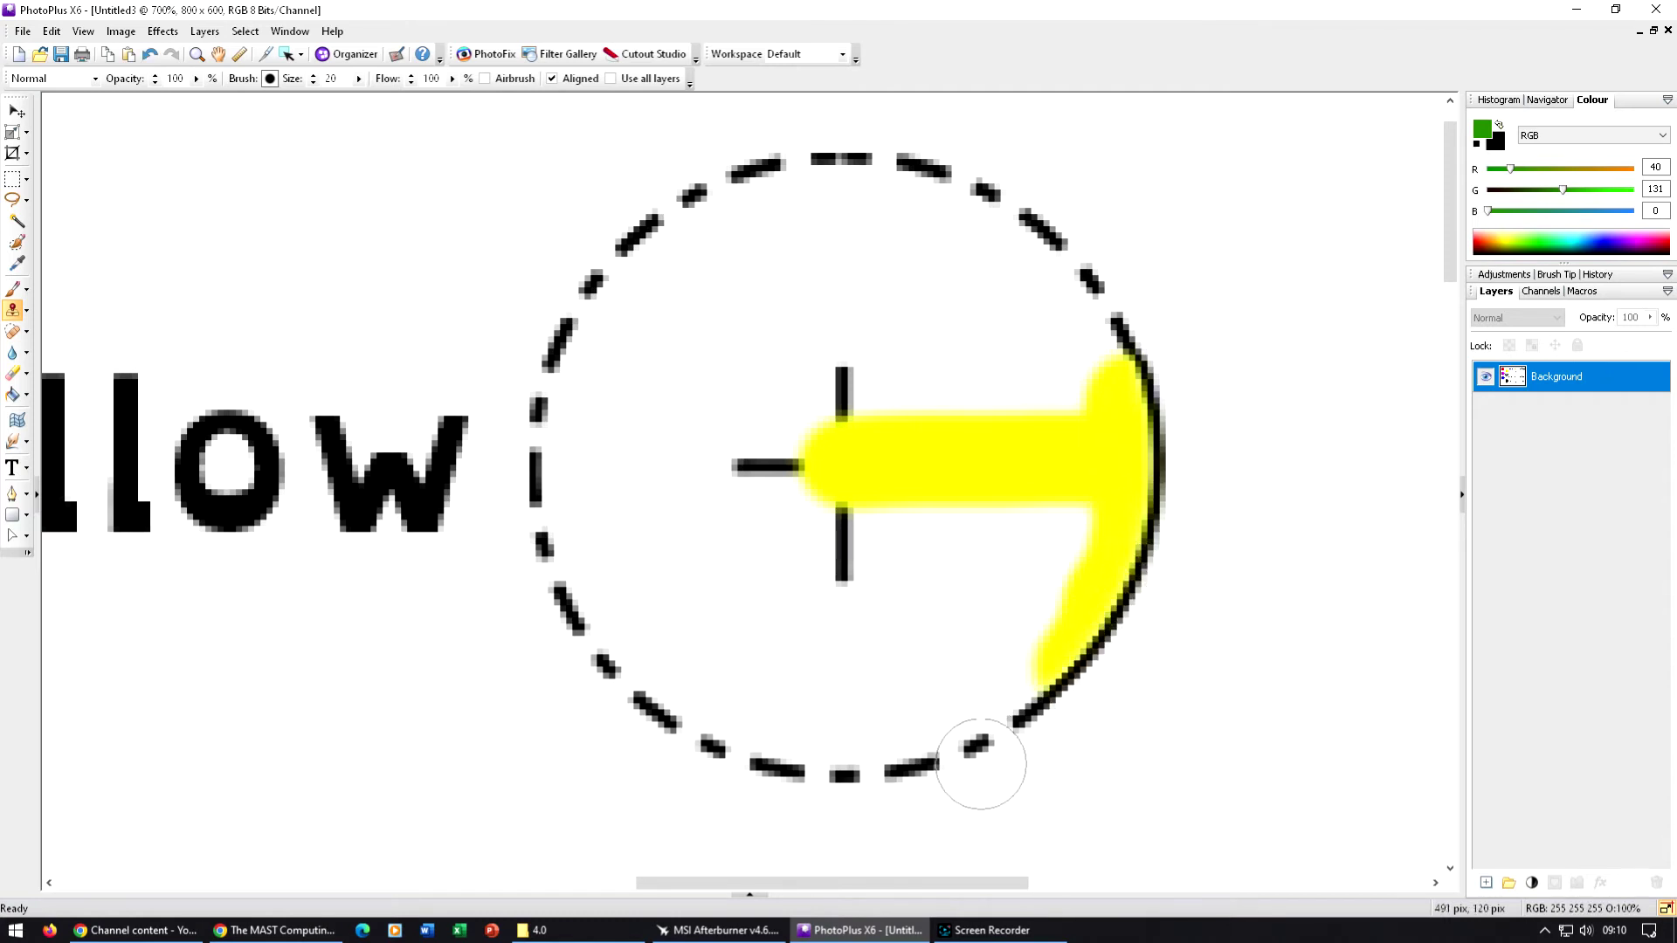
{"action": "mouse_move", "coordinate": [1141, 374]}
{"action": "left_mouse_down"}
{"action": "mouse_move", "coordinate": [1095, 280]}
{"action": "mouse_move", "coordinate": [935, 197]}
{"action": "mouse_move", "coordinate": [768, 188]}
{"action": "mouse_move", "coordinate": [622, 285]}
{"action": "mouse_move", "coordinate": [573, 360]}
{"action": "mouse_move", "coordinate": [564, 470]}
{"action": "mouse_move", "coordinate": [621, 660]}
{"action": "mouse_move", "coordinate": [670, 712]}
{"action": "mouse_move", "coordinate": [825, 767]}
{"action": "mouse_move", "coordinate": [912, 756]}
{"action": "mouse_move", "coordinate": [1039, 692]}
{"action": "mouse_move", "coordinate": [1057, 576]}
{"action": "mouse_move", "coordinate": [1022, 337]}
{"action": "mouse_move", "coordinate": [733, 247]}
{"action": "mouse_move", "coordinate": [629, 429]}
{"action": "mouse_move", "coordinate": [847, 685]}
{"action": "mouse_move", "coordinate": [760, 541]}
{"action": "mouse_move", "coordinate": [806, 369]}
{"action": "mouse_move", "coordinate": [1004, 472]}
{"action": "mouse_move", "coordinate": [992, 655]}
{"action": "mouse_move", "coordinate": [909, 695]}
{"action": "left_mouse_up"}
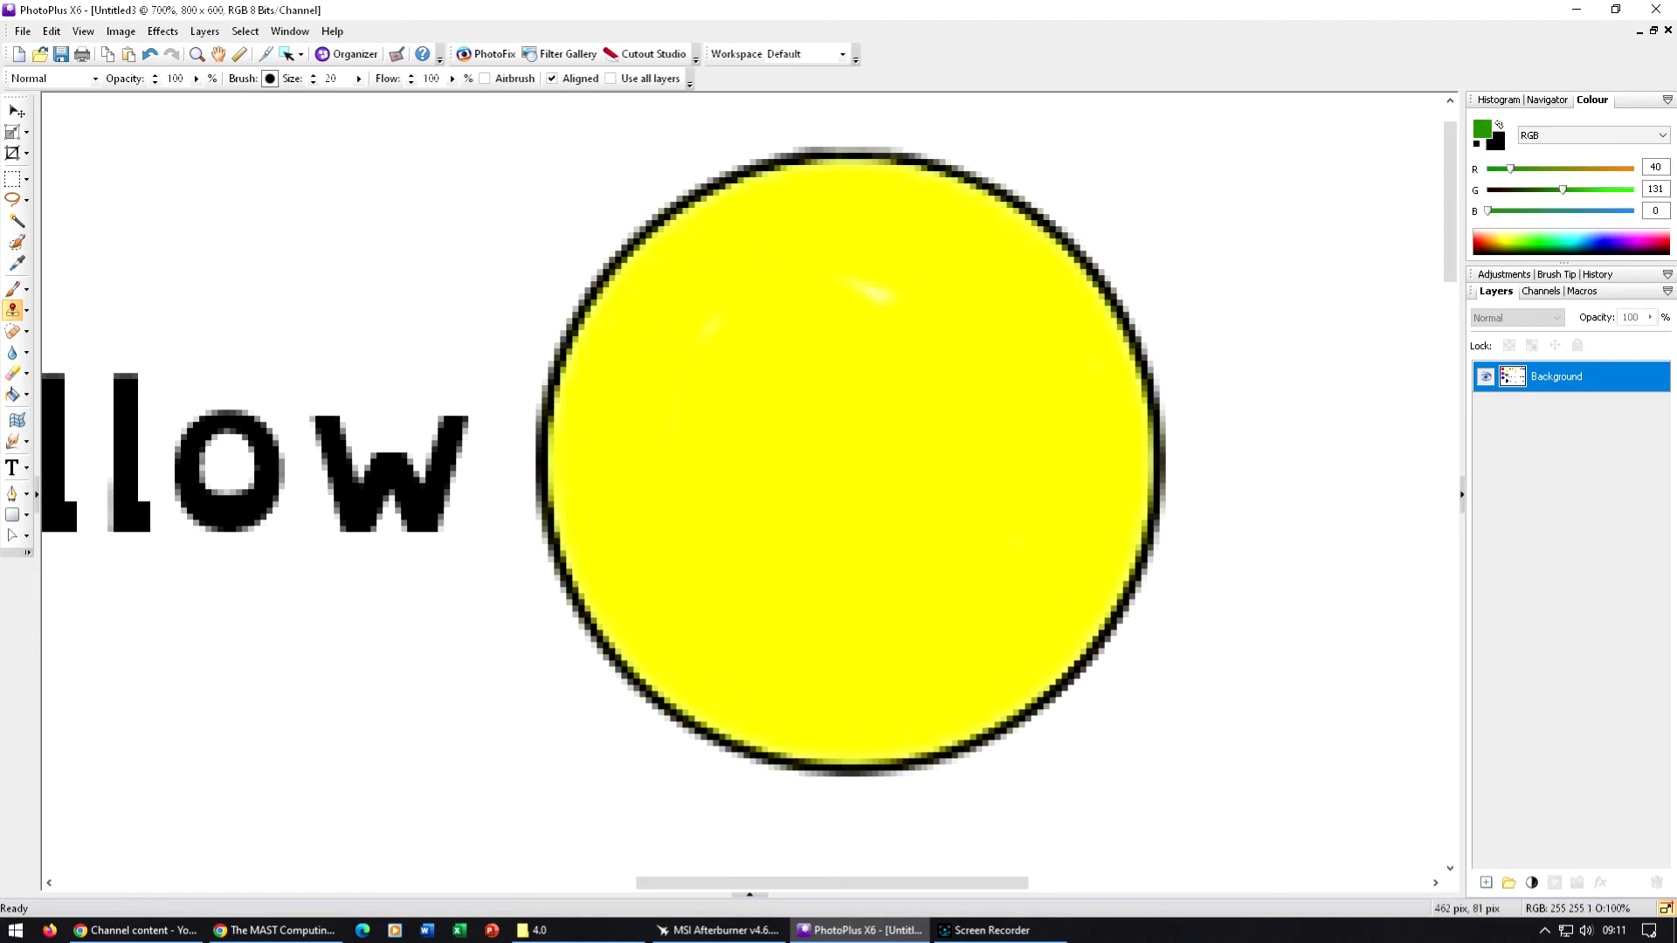
Define the clone source near the middle of the red circle.
{"action": "scroll", "coordinate": [863, 440], "scroll_direction": "down", "scroll_amount": 5}
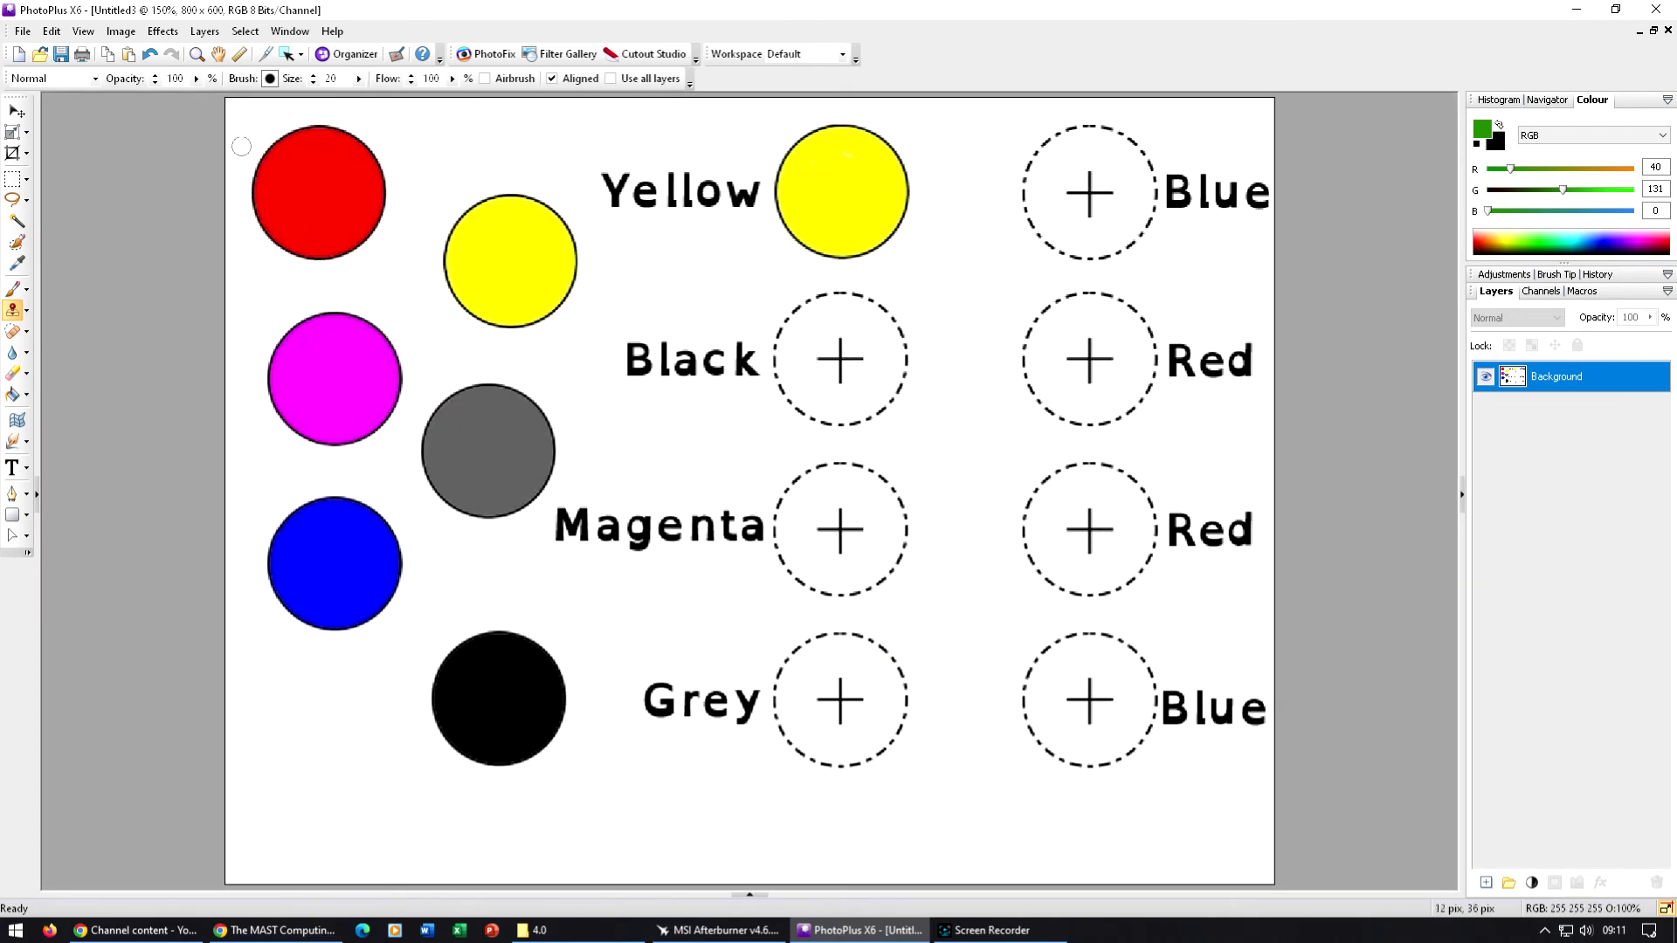
{"action": "scroll", "coordinate": [242, 123], "scroll_direction": "up", "scroll_amount": 1}
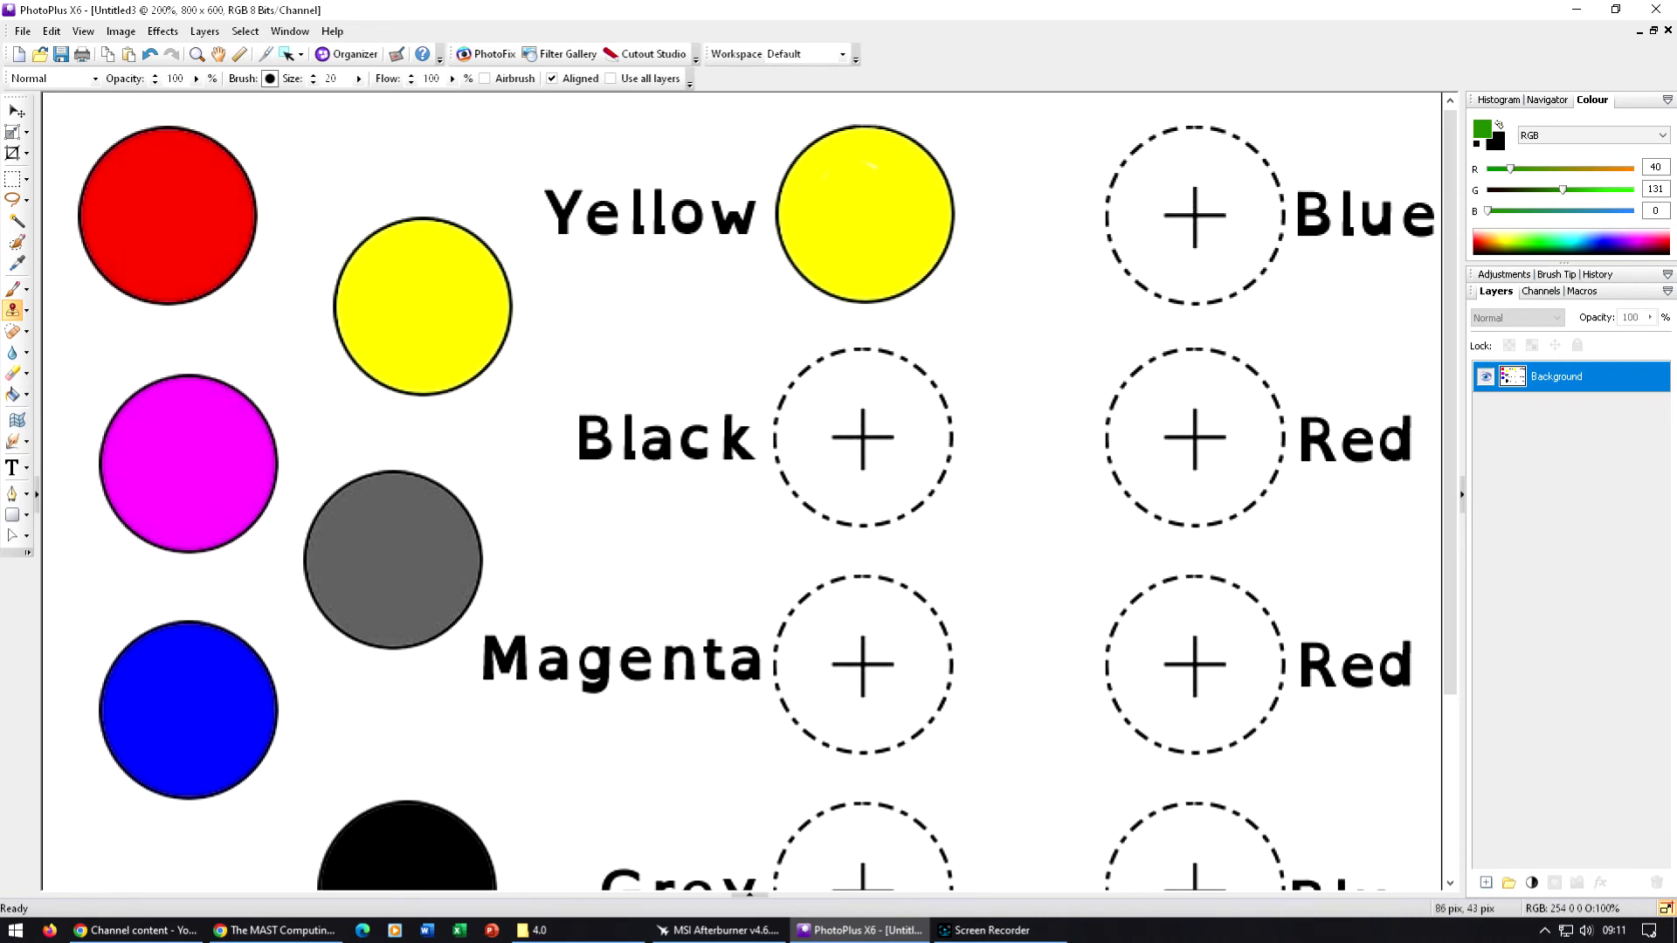
{"action": "scroll", "coordinate": [105, 148], "scroll_direction": "up", "scroll_amount": 3}
{"action": "scroll", "coordinate": [123, 159], "scroll_direction": "up", "scroll_amount": 1}
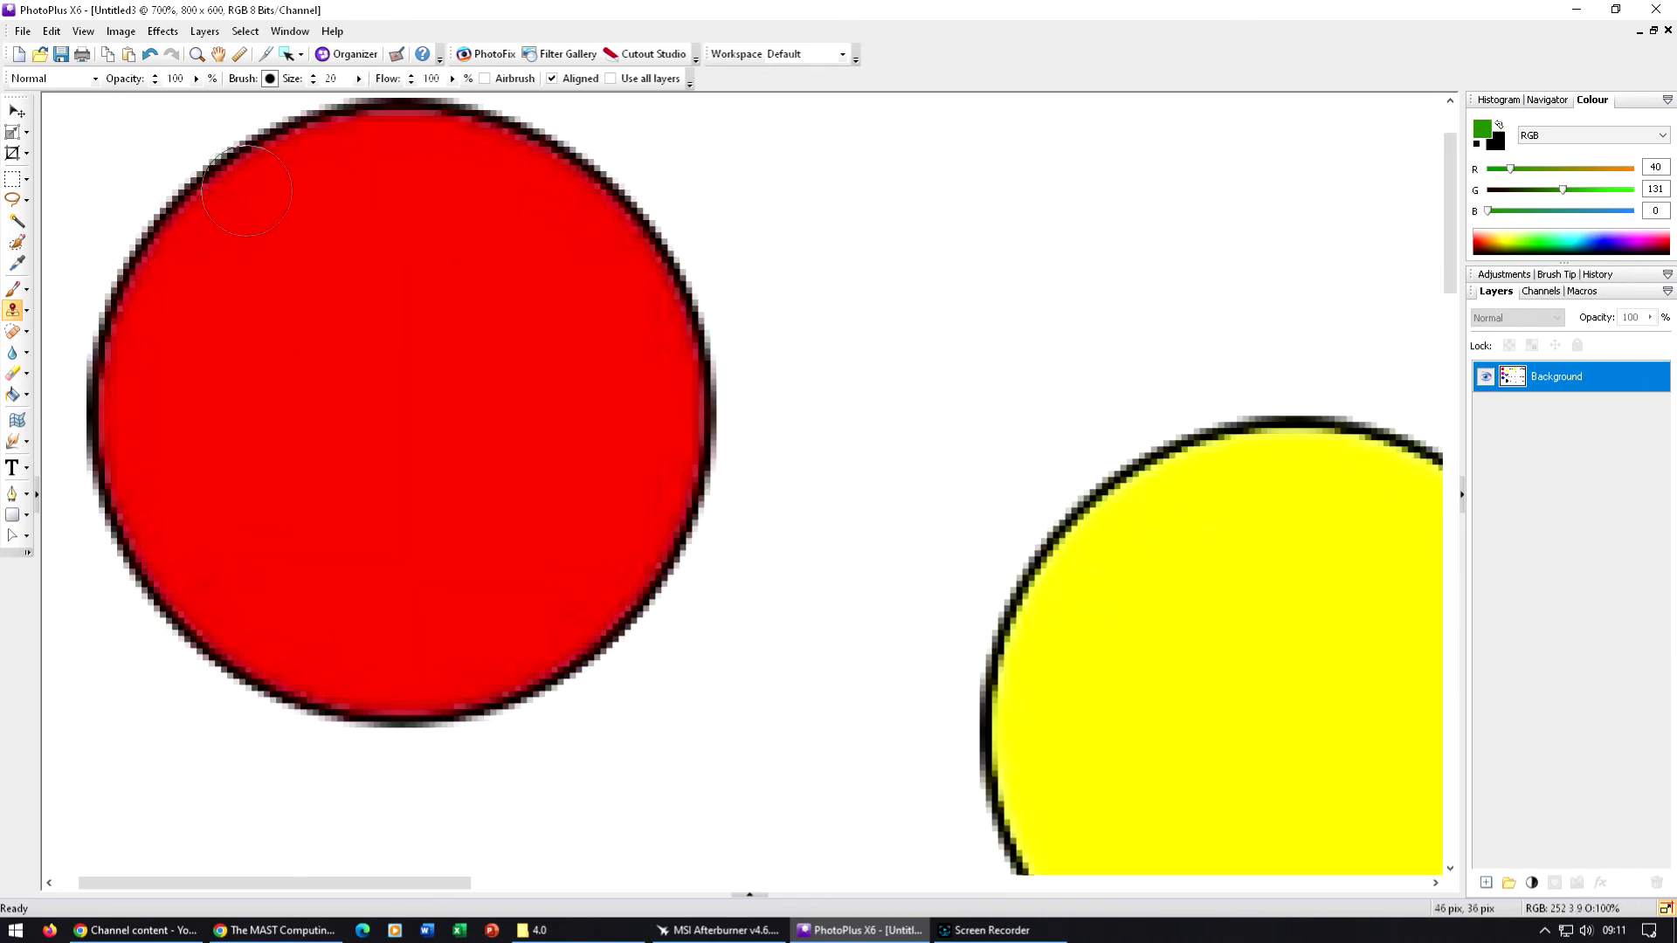
{"action": "scroll", "coordinate": [330, 214], "scroll_direction": "down", "scroll_amount": 5}
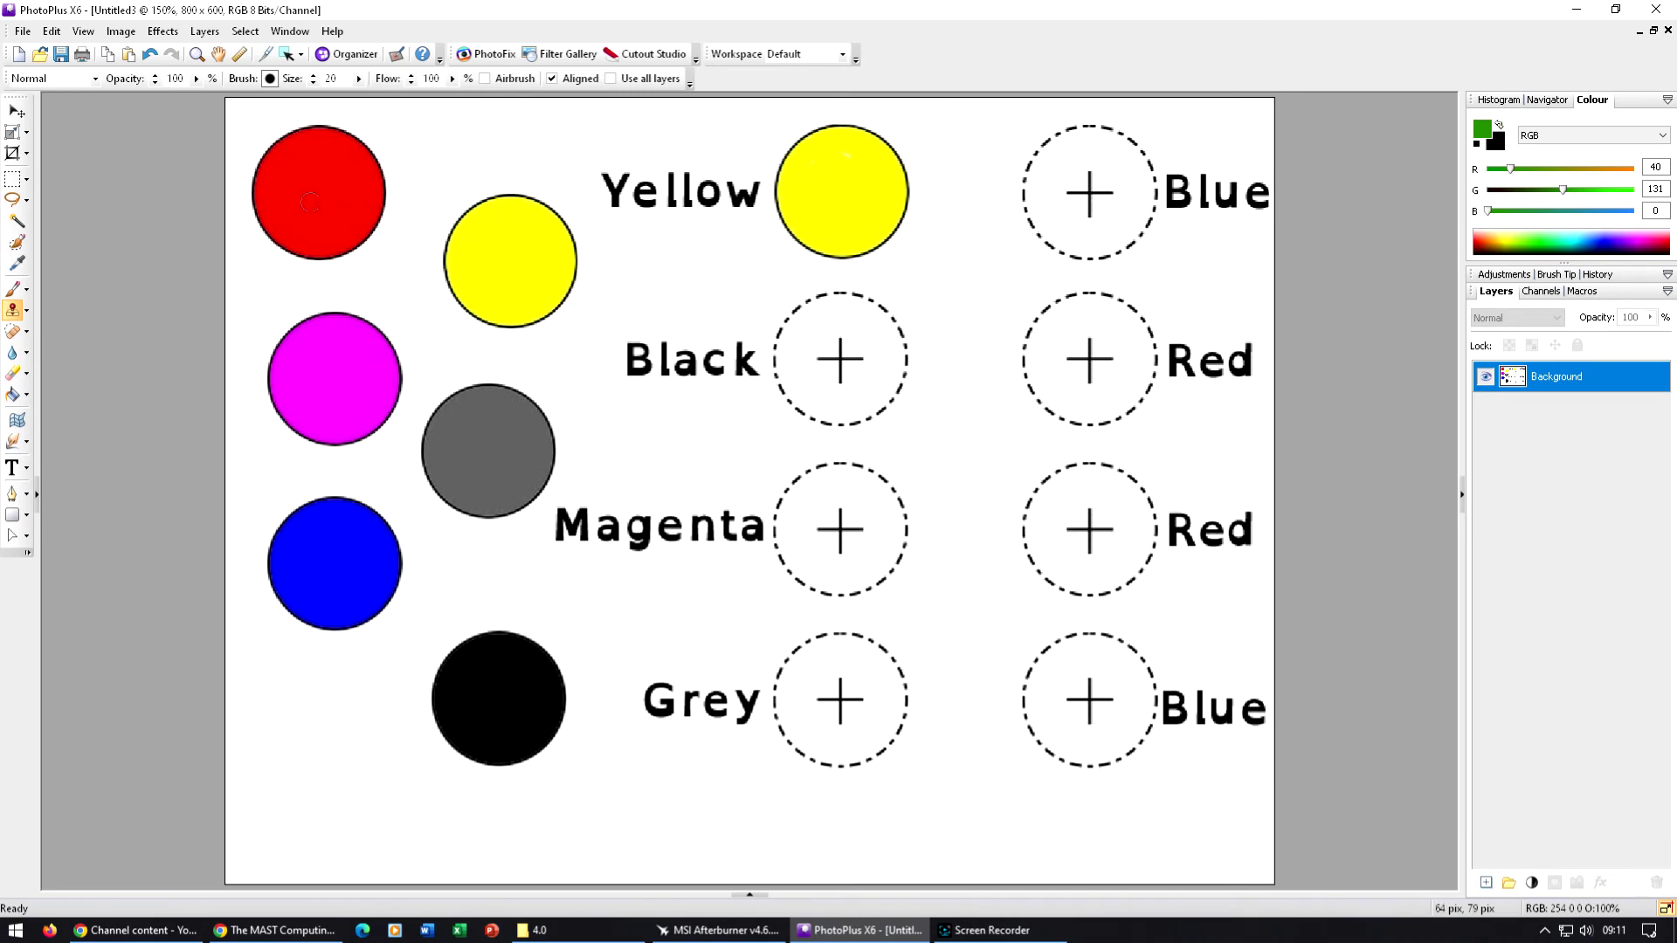
{"action": "left_click", "coordinate": [329, 199], "text": "shift"}
Try to clone the red circle into the dashed circle beside the upper Red label, then undo the strokes.
{"action": "scroll", "coordinate": [1093, 357], "scroll_direction": "up", "scroll_amount": 3}
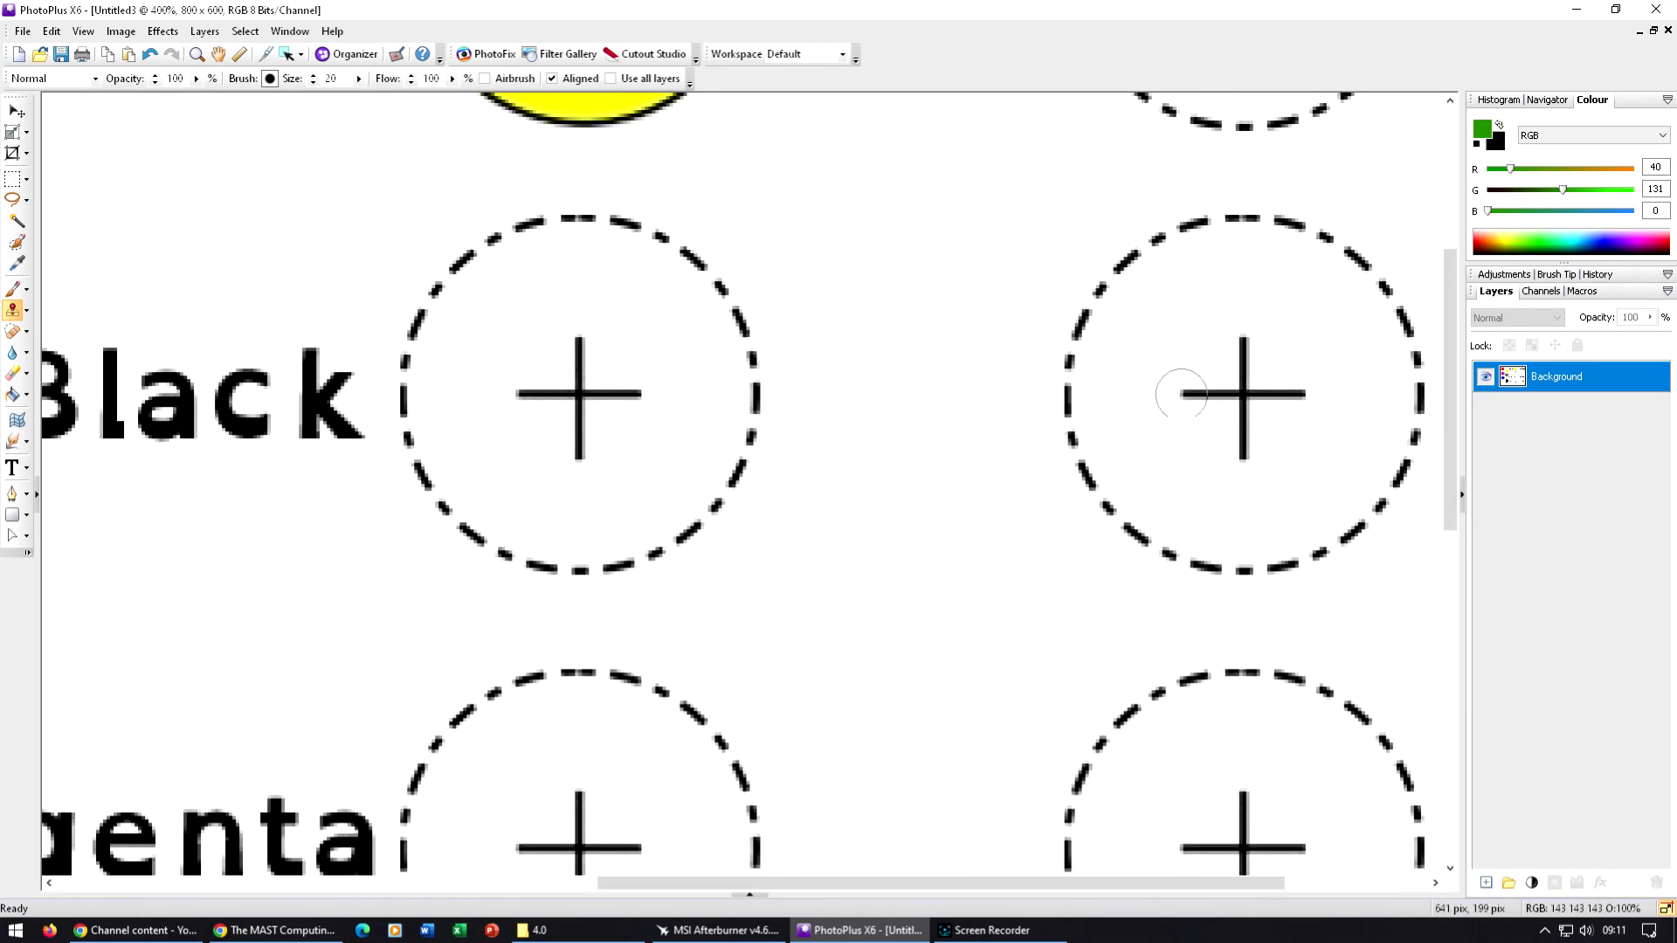
{"action": "left_click_drag", "start_coordinate": [1024, 888], "coordinate": [1141, 888]}
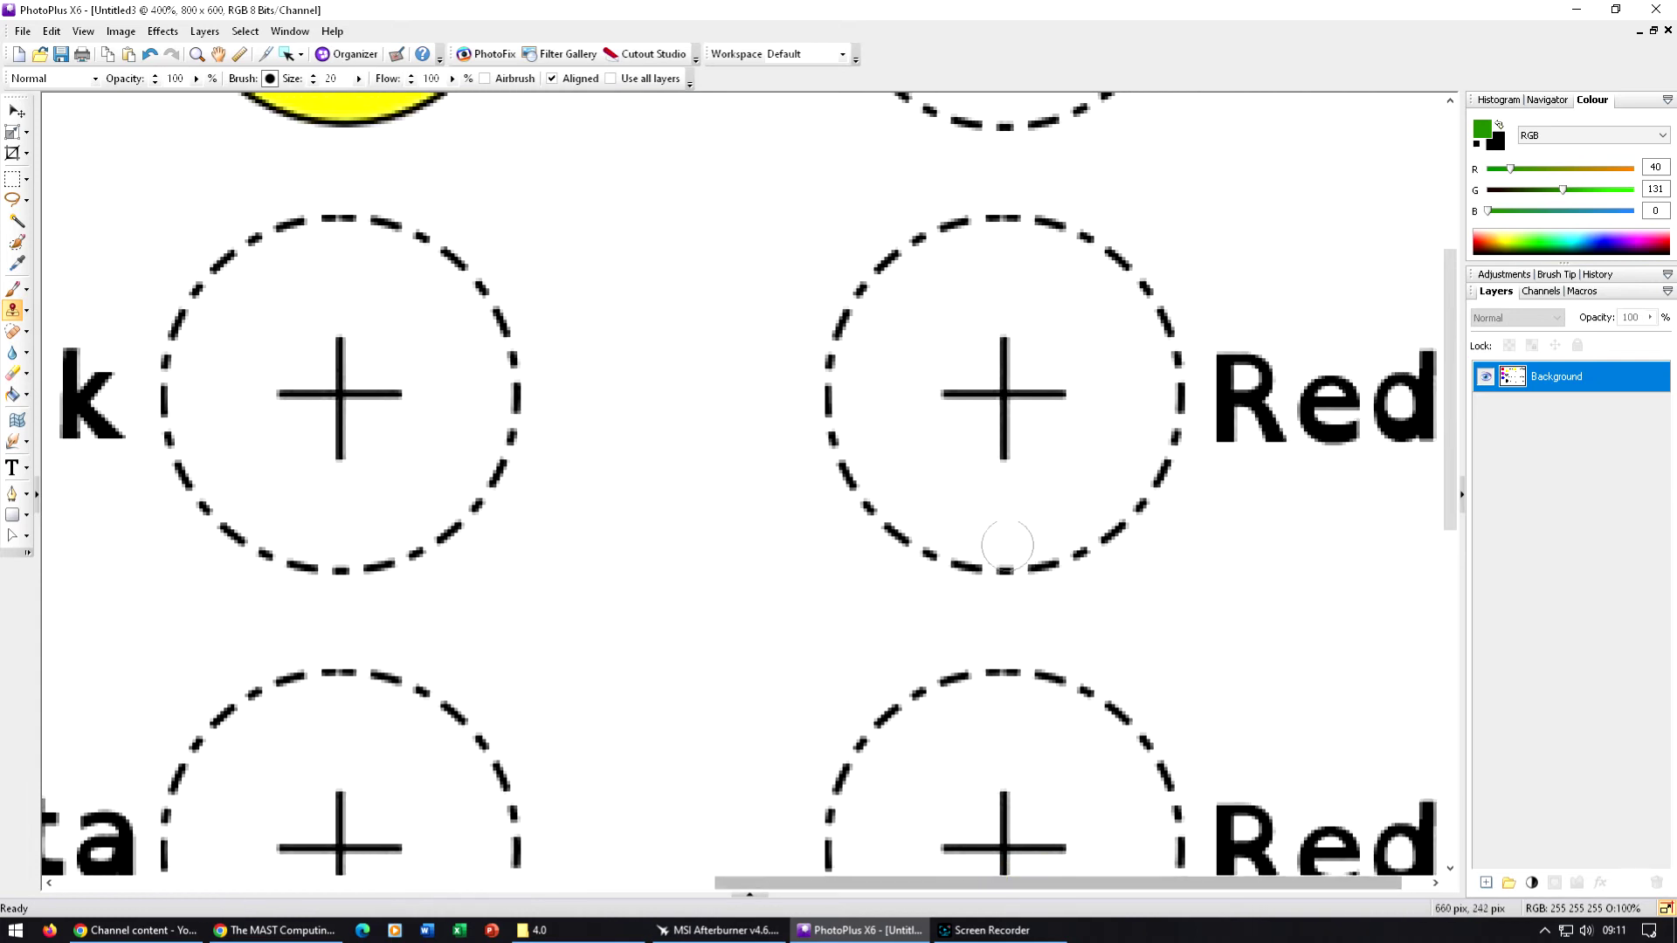
{"action": "mouse_move", "coordinate": [1000, 394]}
{"action": "left_mouse_down"}
{"action": "mouse_move", "coordinate": [802, 389]}
{"action": "mouse_move", "coordinate": [808, 307]}
{"action": "mouse_move", "coordinate": [889, 226]}
{"action": "mouse_move", "coordinate": [799, 341]}
{"action": "mouse_move", "coordinate": [804, 441]}
{"action": "mouse_move", "coordinate": [834, 513]}
{"action": "mouse_move", "coordinate": [959, 552]}
{"action": "mouse_move", "coordinate": [1037, 543]}
{"action": "mouse_move", "coordinate": [1075, 515]}
{"action": "left_mouse_up"}
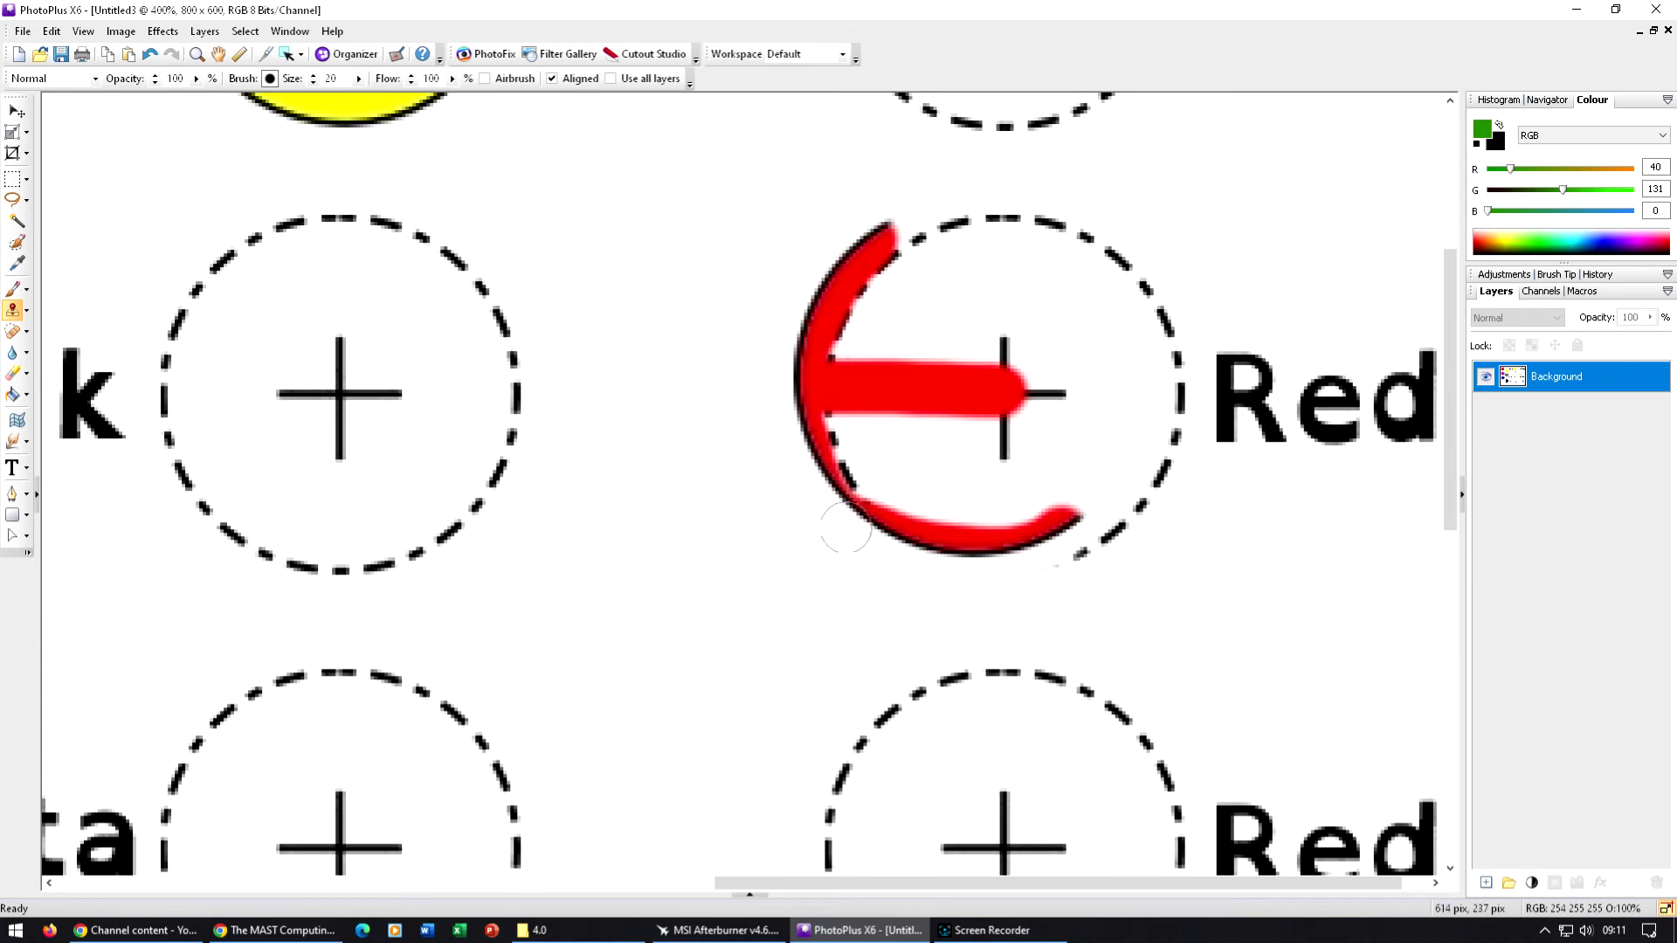
{"action": "left_click", "coordinate": [150, 55]}
Redefine the clone source at the exact centre of the red circle.
{"action": "scroll", "coordinate": [562, 374], "scroll_direction": "down", "scroll_amount": 6}
{"action": "scroll", "coordinate": [660, 400], "scroll_direction": "up", "scroll_amount": 1}
{"action": "scroll", "coordinate": [659, 400], "scroll_direction": "up", "scroll_amount": 2}
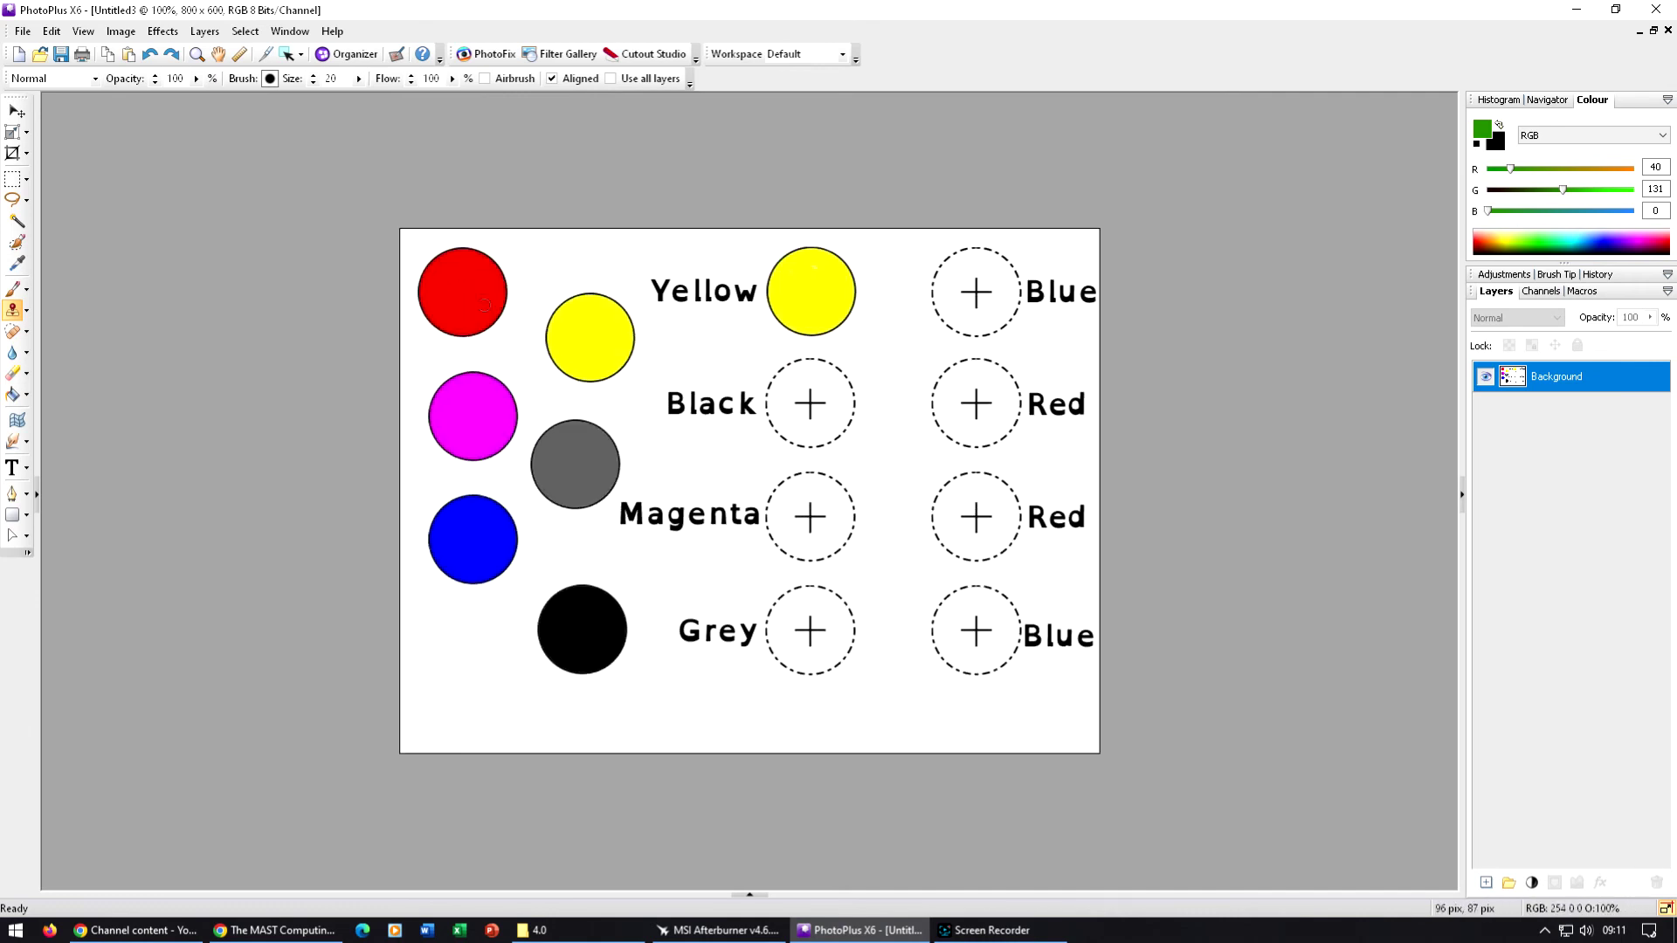
{"action": "scroll", "coordinate": [428, 244], "scroll_direction": "up", "scroll_amount": 1}
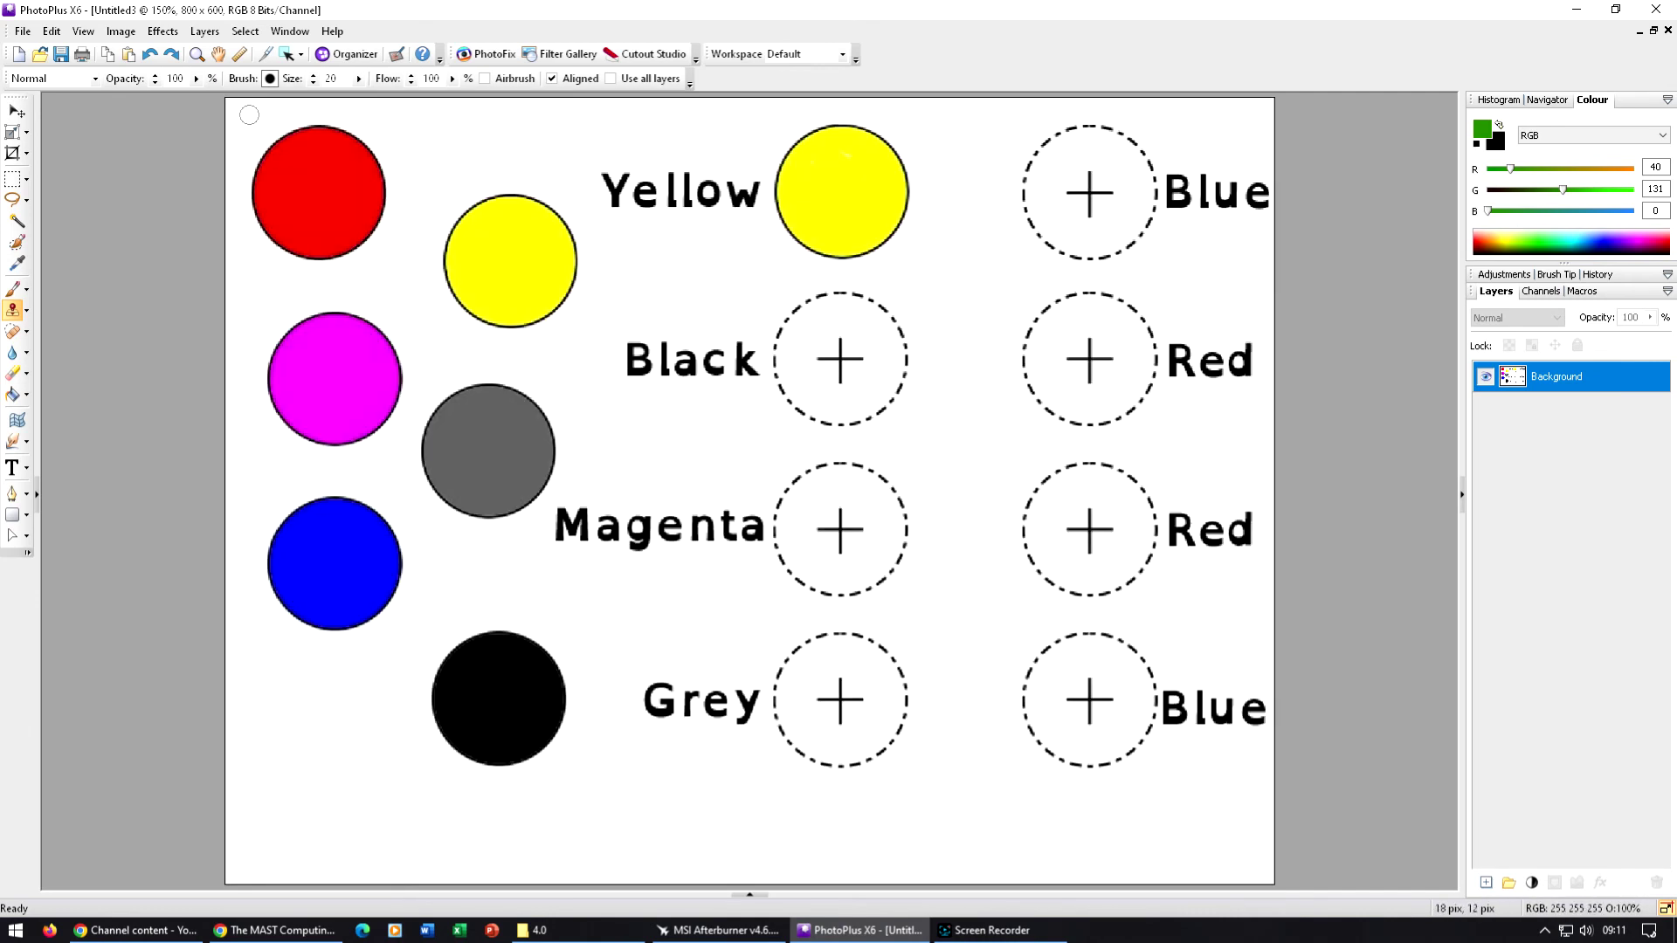
{"action": "scroll", "coordinate": [84, 123], "scroll_direction": "up", "scroll_amount": 1}
{"action": "scroll", "coordinate": [84, 122], "scroll_direction": "up", "scroll_amount": 2}
{"action": "scroll", "coordinate": [84, 127], "scroll_direction": "up", "scroll_amount": 1}
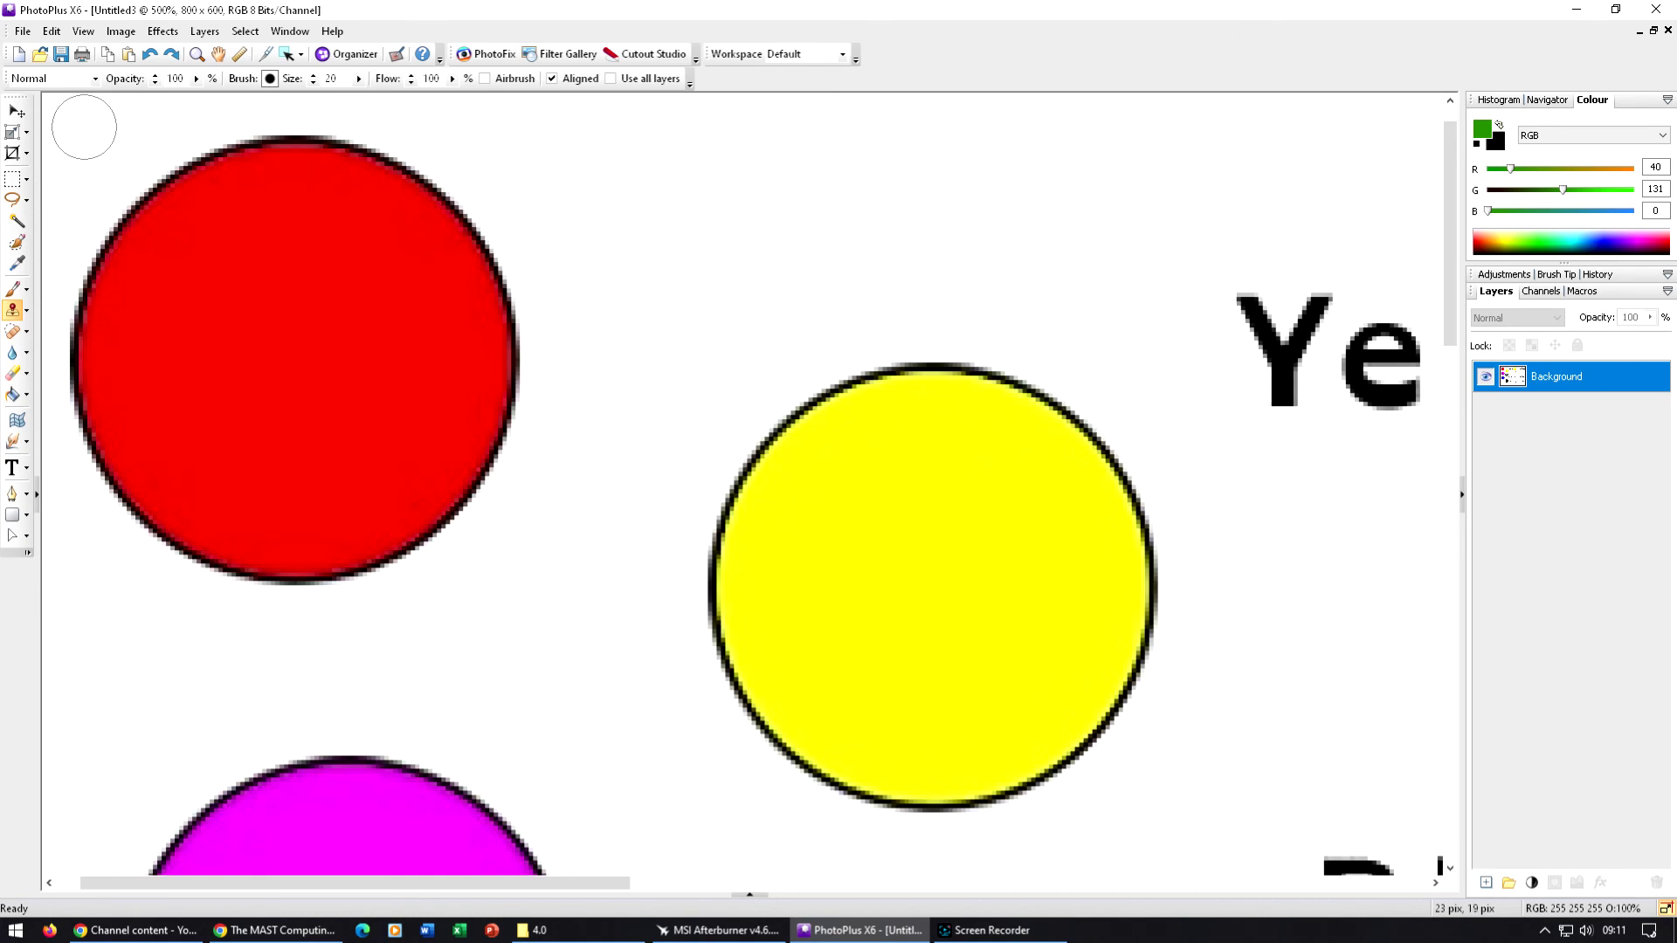
{"action": "scroll", "coordinate": [84, 126], "scroll_direction": "up", "scroll_amount": 1}
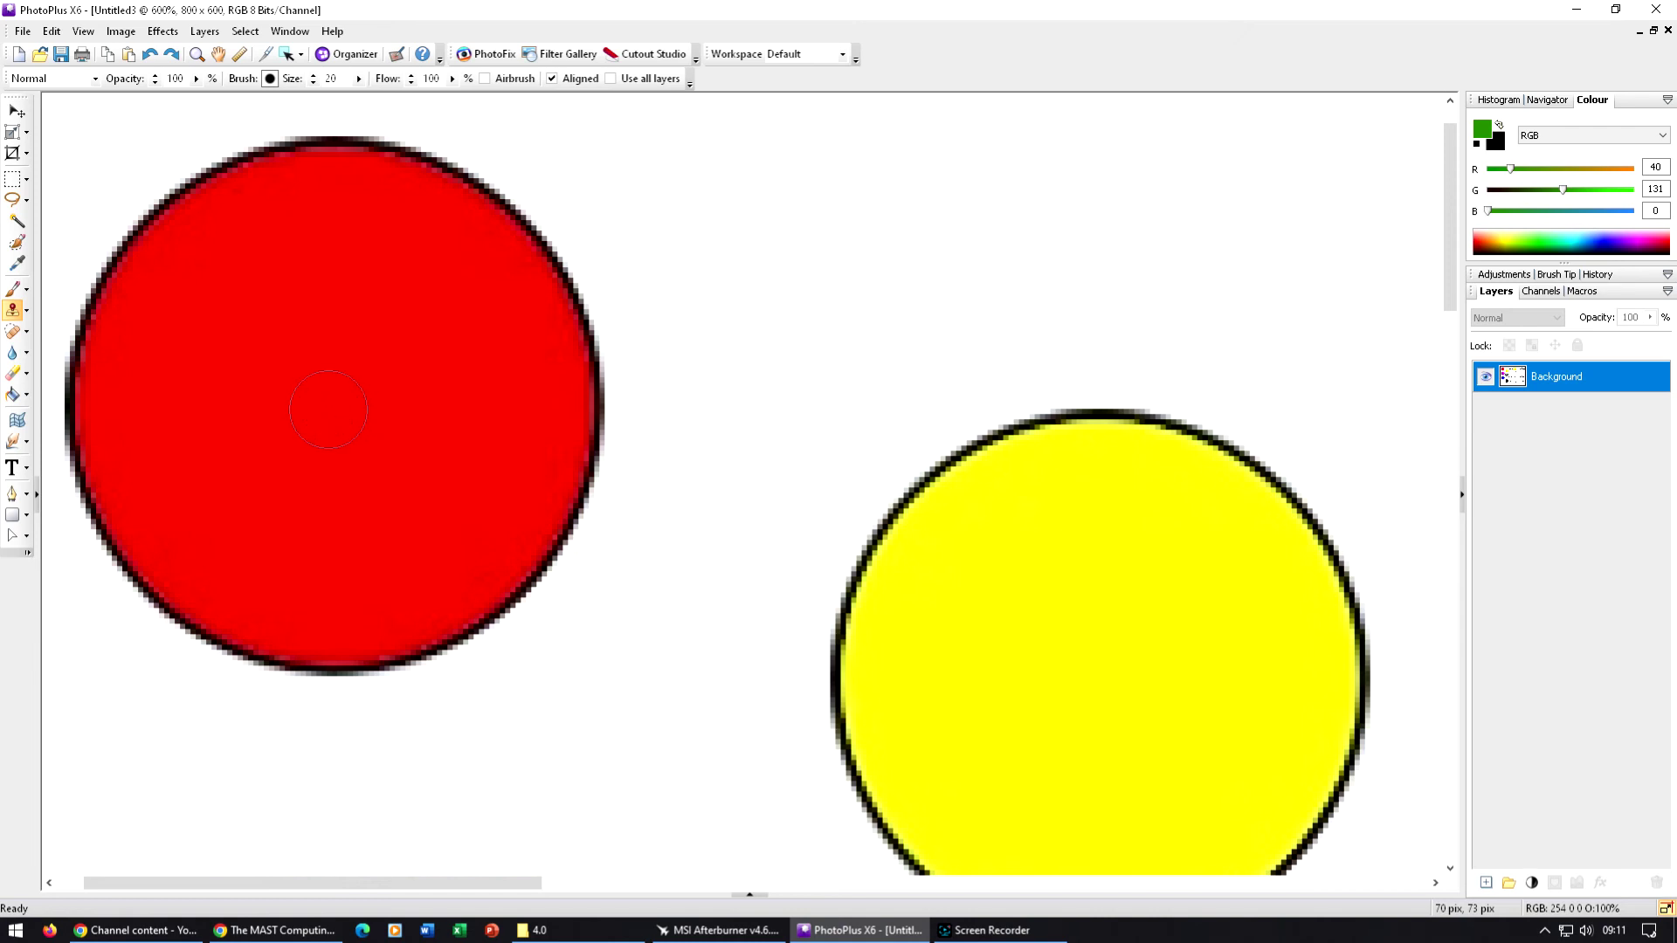
Try to clone the red circle over the dashed circle in the Black row, then undo all of these strokes.
{"action": "scroll", "coordinate": [328, 409], "scroll_direction": "down", "scroll_amount": 4}
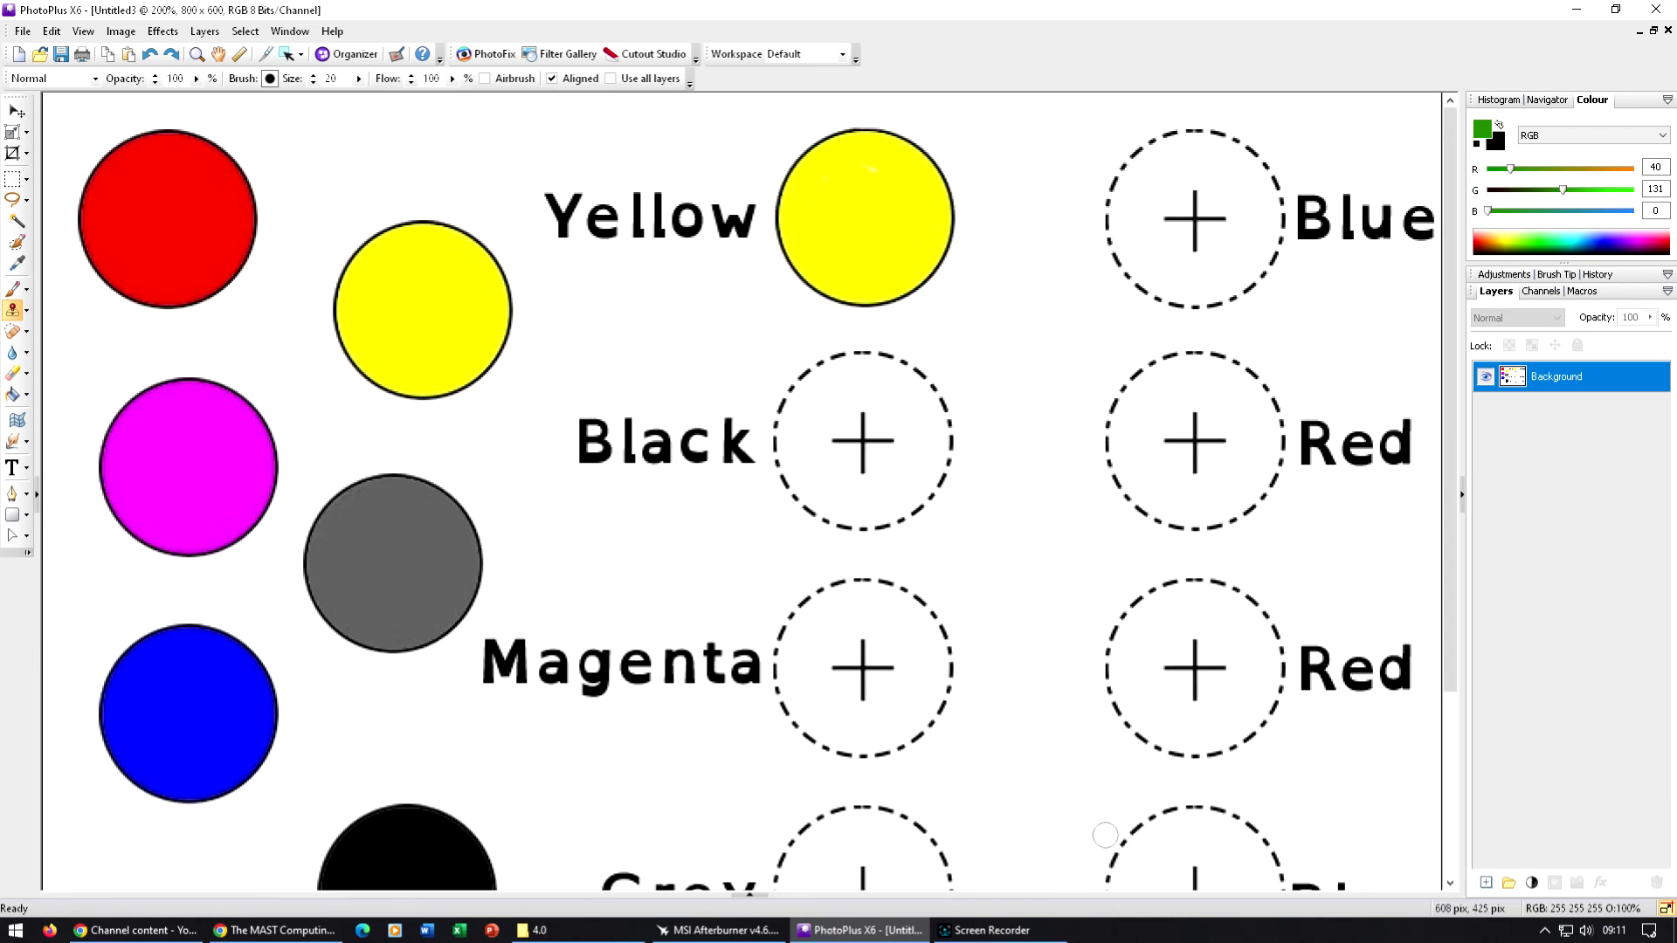
{"action": "scroll", "coordinate": [1224, 410], "scroll_direction": "up", "scroll_amount": 2}
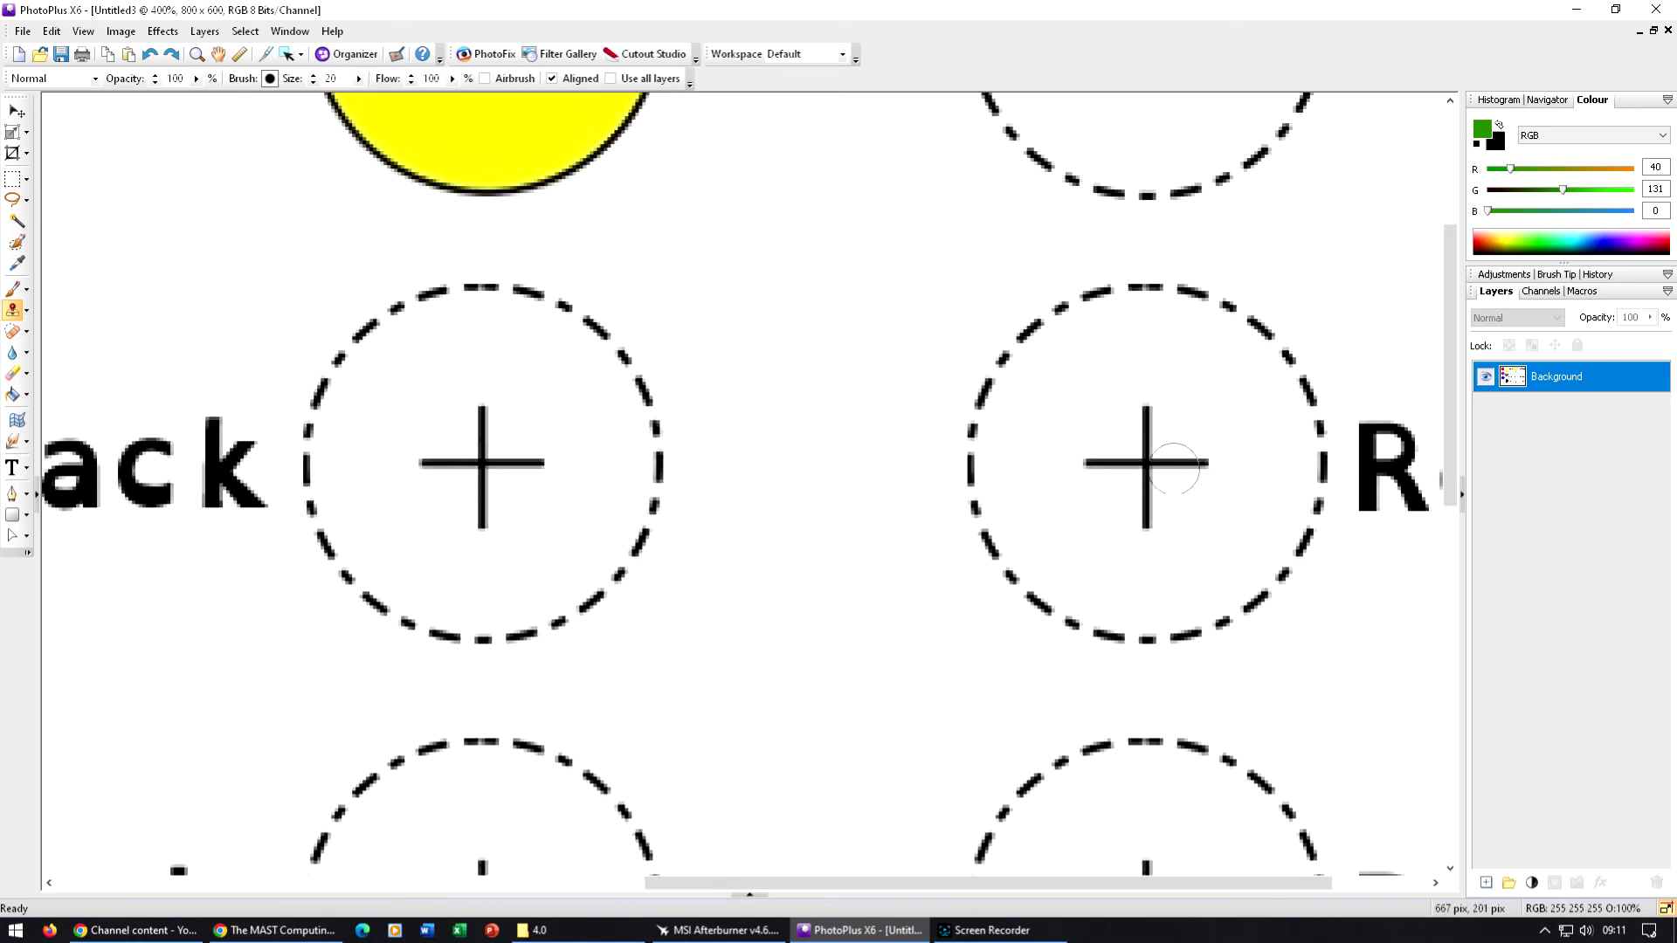
{"action": "mouse_move", "coordinate": [1144, 463]}
{"action": "left_mouse_down"}
{"action": "mouse_move", "coordinate": [1036, 310]}
{"action": "mouse_move", "coordinate": [1048, 324]}
{"action": "mouse_move", "coordinate": [990, 381]}
{"action": "mouse_move", "coordinate": [972, 461]}
{"action": "mouse_move", "coordinate": [996, 545]}
{"action": "mouse_move", "coordinate": [1034, 592]}
{"action": "mouse_move", "coordinate": [1171, 628]}
{"action": "mouse_move", "coordinate": [1216, 615]}
{"action": "mouse_move", "coordinate": [1289, 559]}
{"action": "mouse_move", "coordinate": [1312, 452]}
{"action": "left_mouse_up"}
{"action": "mouse_move", "coordinate": [1260, 312]}
{"action": "left_mouse_down"}
{"action": "mouse_move", "coordinate": [1139, 281]}
{"action": "mouse_move", "coordinate": [1045, 310]}
{"action": "mouse_move", "coordinate": [995, 414]}
{"action": "mouse_move", "coordinate": [1034, 497]}
{"action": "mouse_move", "coordinate": [1086, 357]}
{"action": "mouse_move", "coordinate": [1311, 395]}
{"action": "mouse_move", "coordinate": [1219, 554]}
{"action": "mouse_move", "coordinate": [1275, 473]}
{"action": "mouse_move", "coordinate": [1412, 394]}
{"action": "mouse_move", "coordinate": [1182, 574]}
{"action": "mouse_move", "coordinate": [1168, 847]}
{"action": "left_mouse_up"}
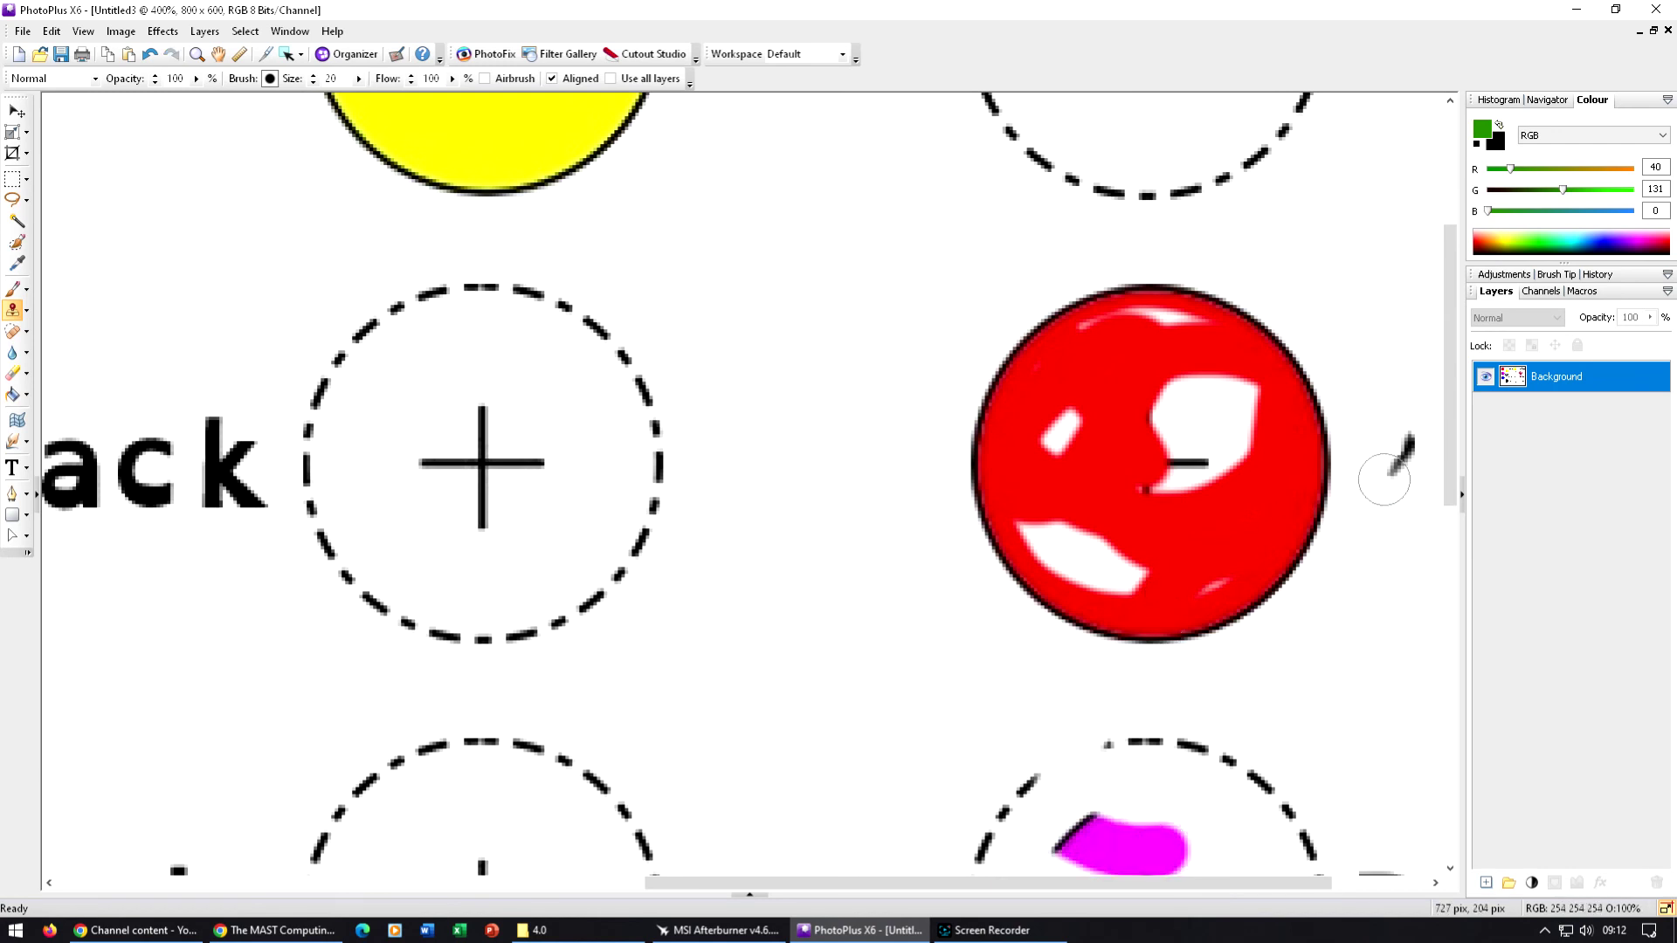
{"action": "left_click", "coordinate": [150, 54]}
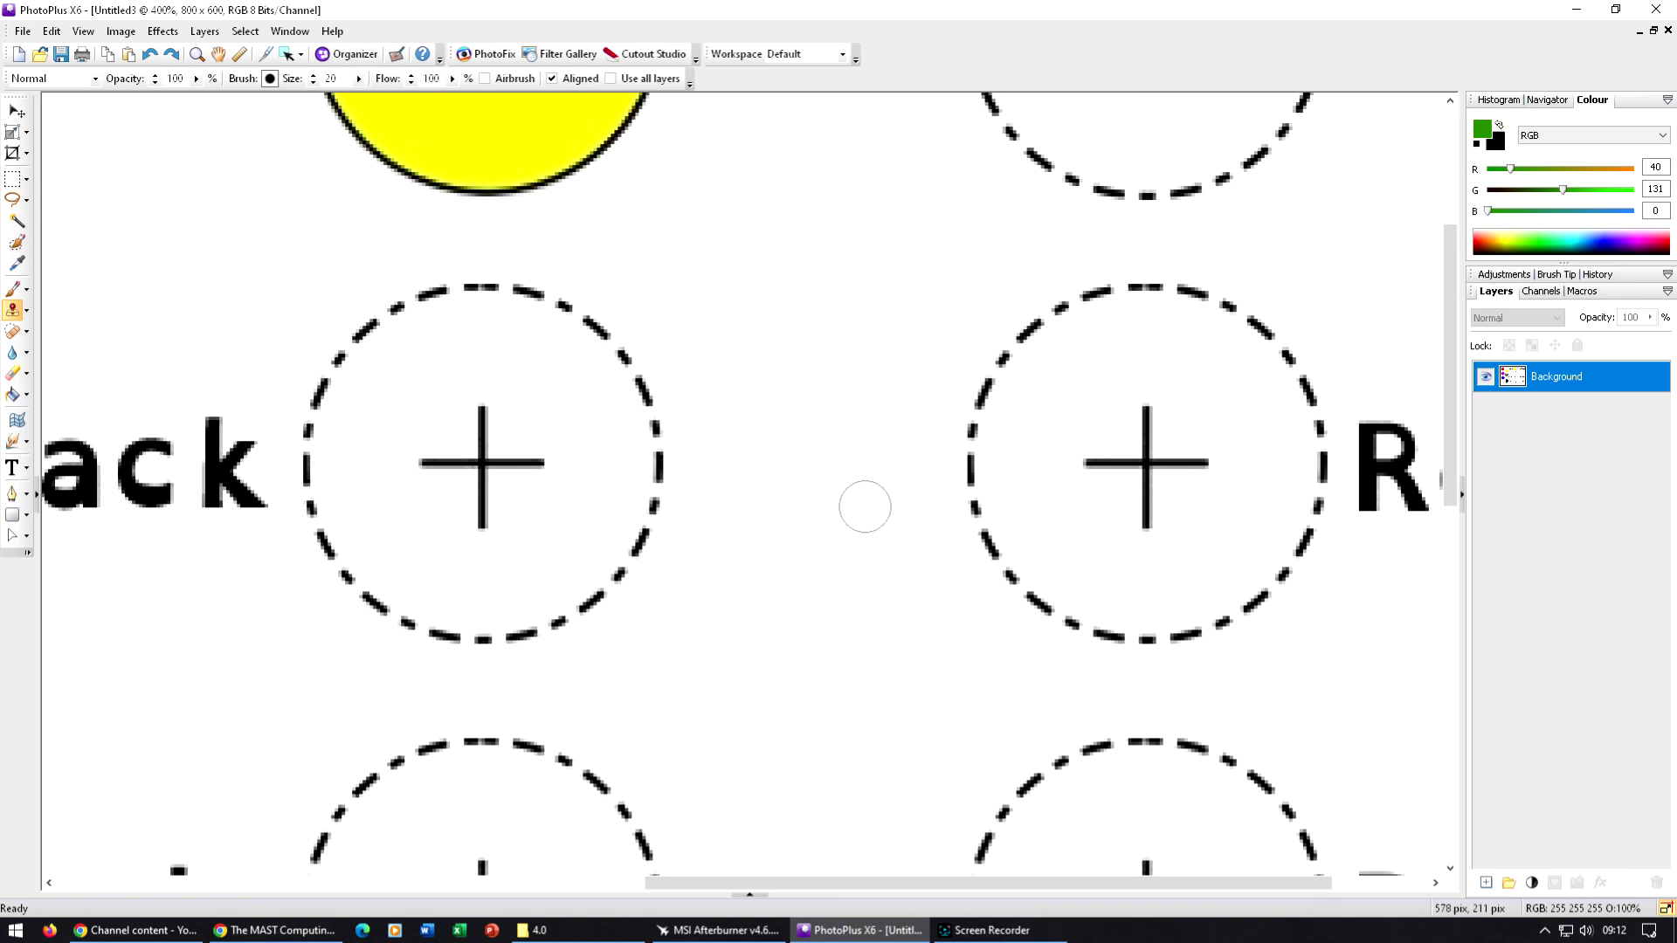
Clone the full red circle into the dashed circle beside the upper Red label, starting at its cross and filling all gaps.
{"action": "mouse_move", "coordinate": [1146, 464]}
{"action": "left_mouse_down"}
{"action": "mouse_move", "coordinate": [1229, 315]}
{"action": "mouse_move", "coordinate": [1200, 295]}
{"action": "mouse_move", "coordinate": [1063, 315]}
{"action": "mouse_move", "coordinate": [988, 375]}
{"action": "mouse_move", "coordinate": [969, 462]}
{"action": "mouse_move", "coordinate": [982, 509]}
{"action": "mouse_move", "coordinate": [1055, 613]}
{"action": "mouse_move", "coordinate": [1093, 628]}
{"action": "mouse_move", "coordinate": [1241, 597]}
{"action": "mouse_move", "coordinate": [1296, 515]}
{"action": "mouse_move", "coordinate": [1290, 406]}
{"action": "left_mouse_up"}
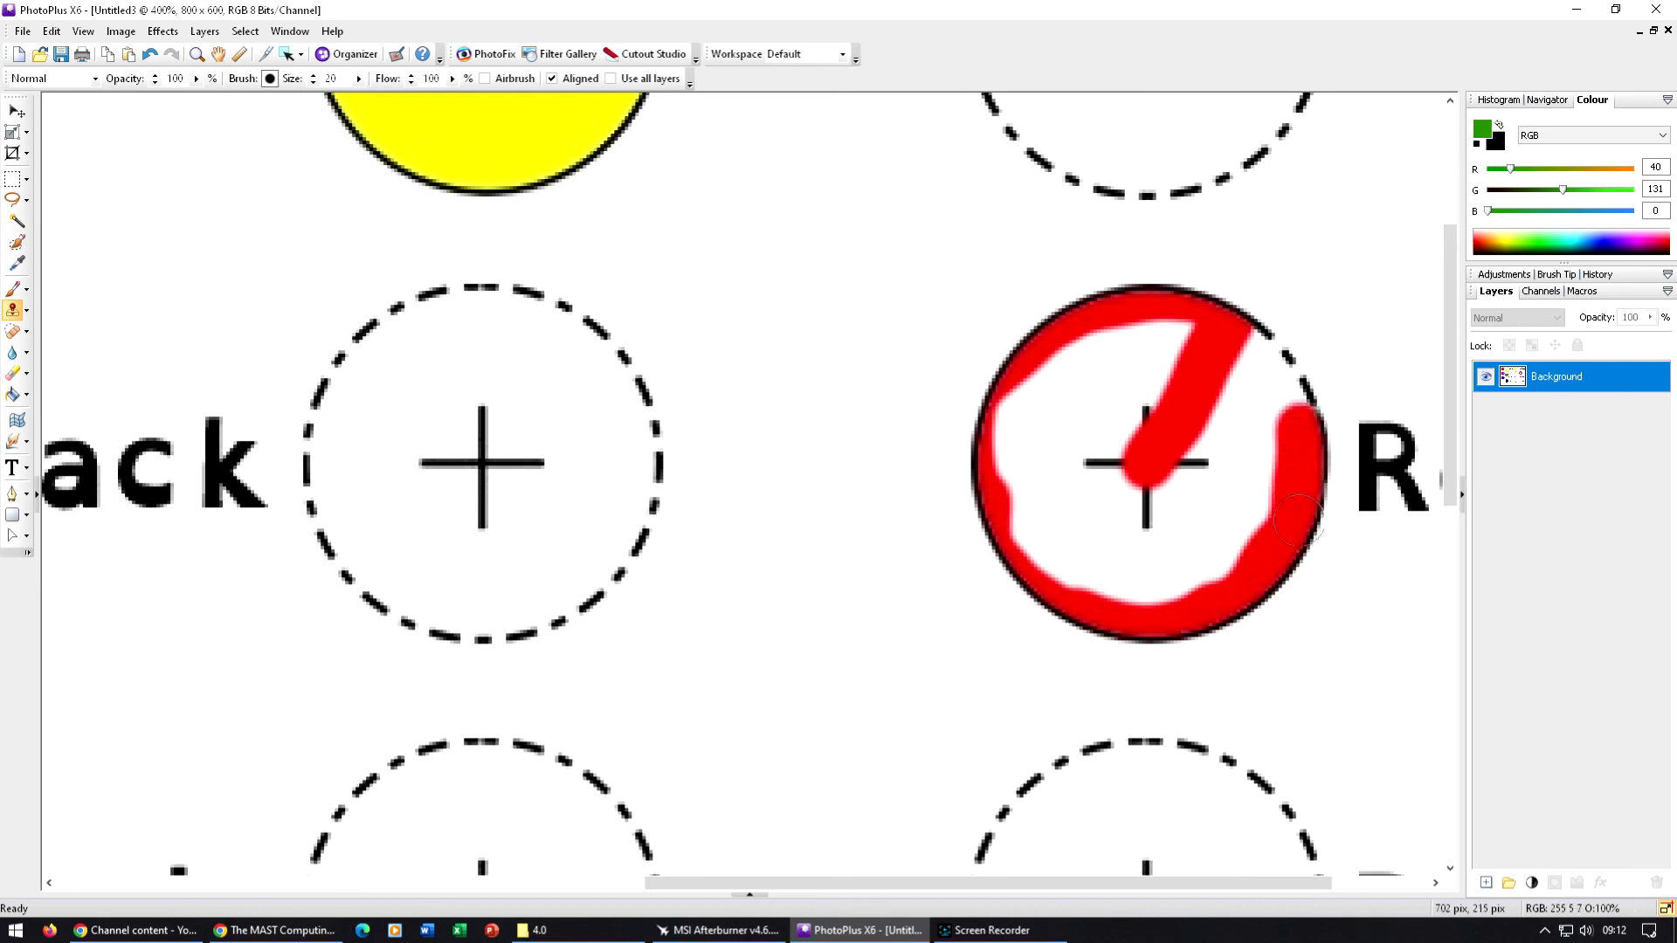
{"action": "mouse_move", "coordinate": [1305, 480]}
{"action": "left_mouse_down"}
{"action": "mouse_move", "coordinate": [1269, 344]}
{"action": "mouse_move", "coordinate": [1062, 346]}
{"action": "mouse_move", "coordinate": [1138, 357]}
{"action": "mouse_move", "coordinate": [1056, 375]}
{"action": "mouse_move", "coordinate": [1138, 358]}
{"action": "mouse_move", "coordinate": [1023, 501]}
{"action": "mouse_move", "coordinate": [1060, 419]}
{"action": "mouse_move", "coordinate": [1029, 483]}
{"action": "mouse_move", "coordinate": [1084, 559]}
{"action": "mouse_move", "coordinate": [1063, 512]}
{"action": "mouse_move", "coordinate": [1115, 487]}
{"action": "mouse_move", "coordinate": [1180, 390]}
{"action": "left_mouse_up"}
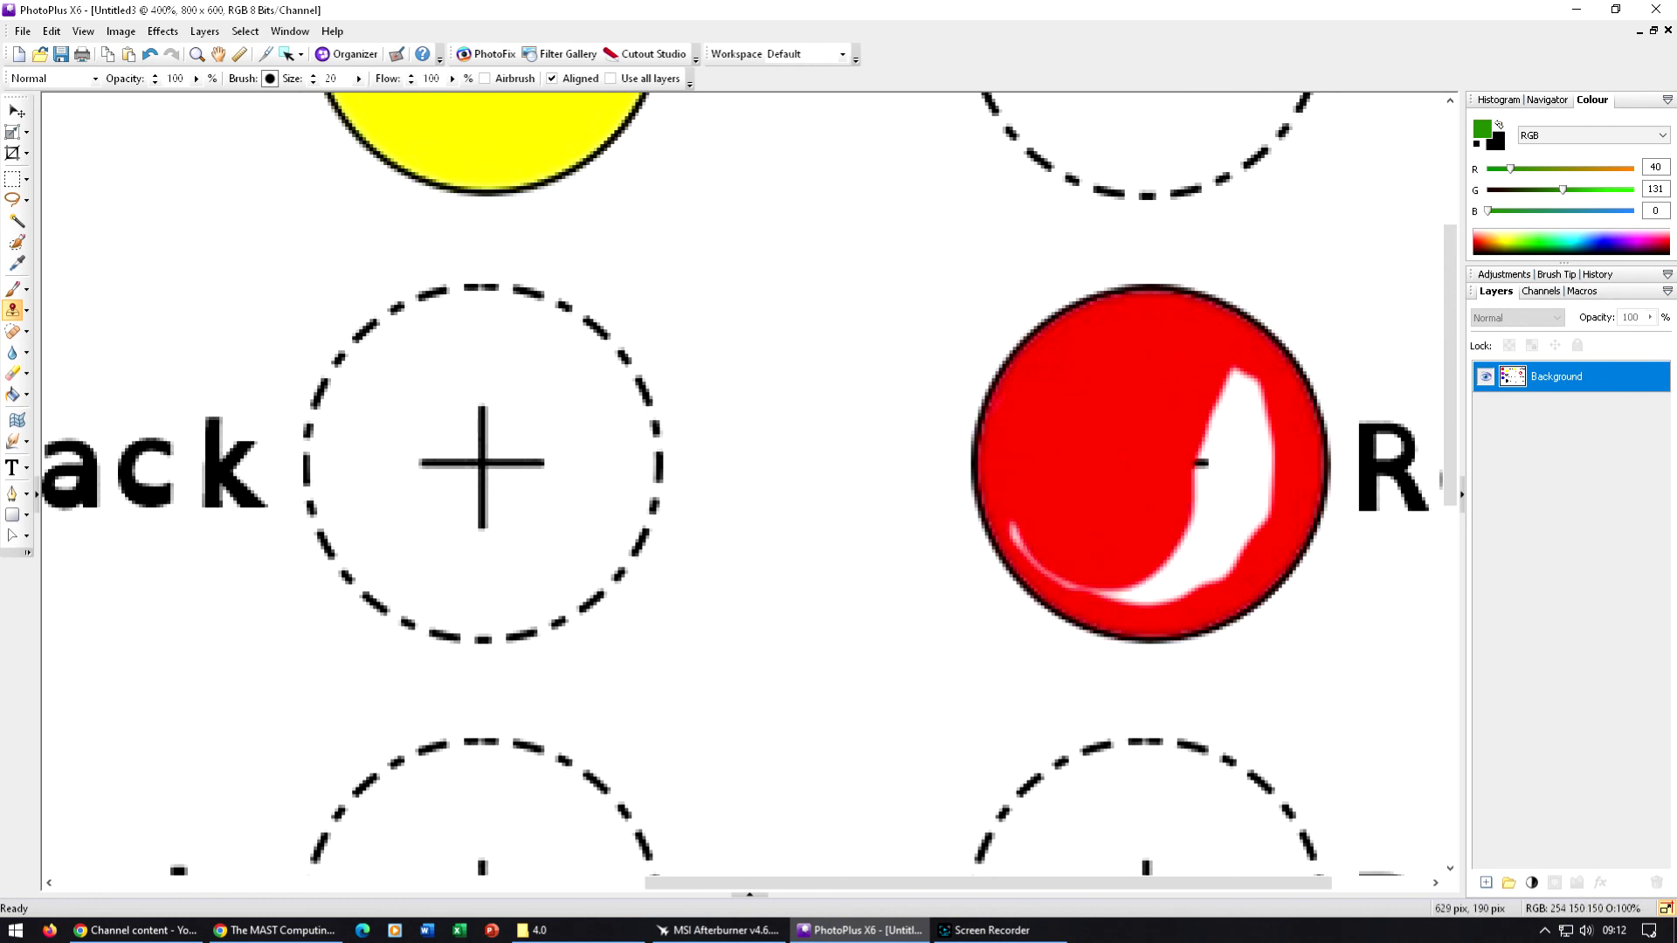
{"action": "mouse_move", "coordinate": [1008, 494]}
{"action": "left_mouse_down"}
{"action": "mouse_move", "coordinate": [1032, 540]}
{"action": "mouse_move", "coordinate": [1009, 475]}
{"action": "mouse_move", "coordinate": [1149, 603]}
{"action": "mouse_move", "coordinate": [1197, 550]}
{"action": "mouse_move", "coordinate": [1228, 371]}
{"action": "mouse_move", "coordinate": [1252, 439]}
{"action": "mouse_move", "coordinate": [1230, 544]}
{"action": "left_mouse_up"}
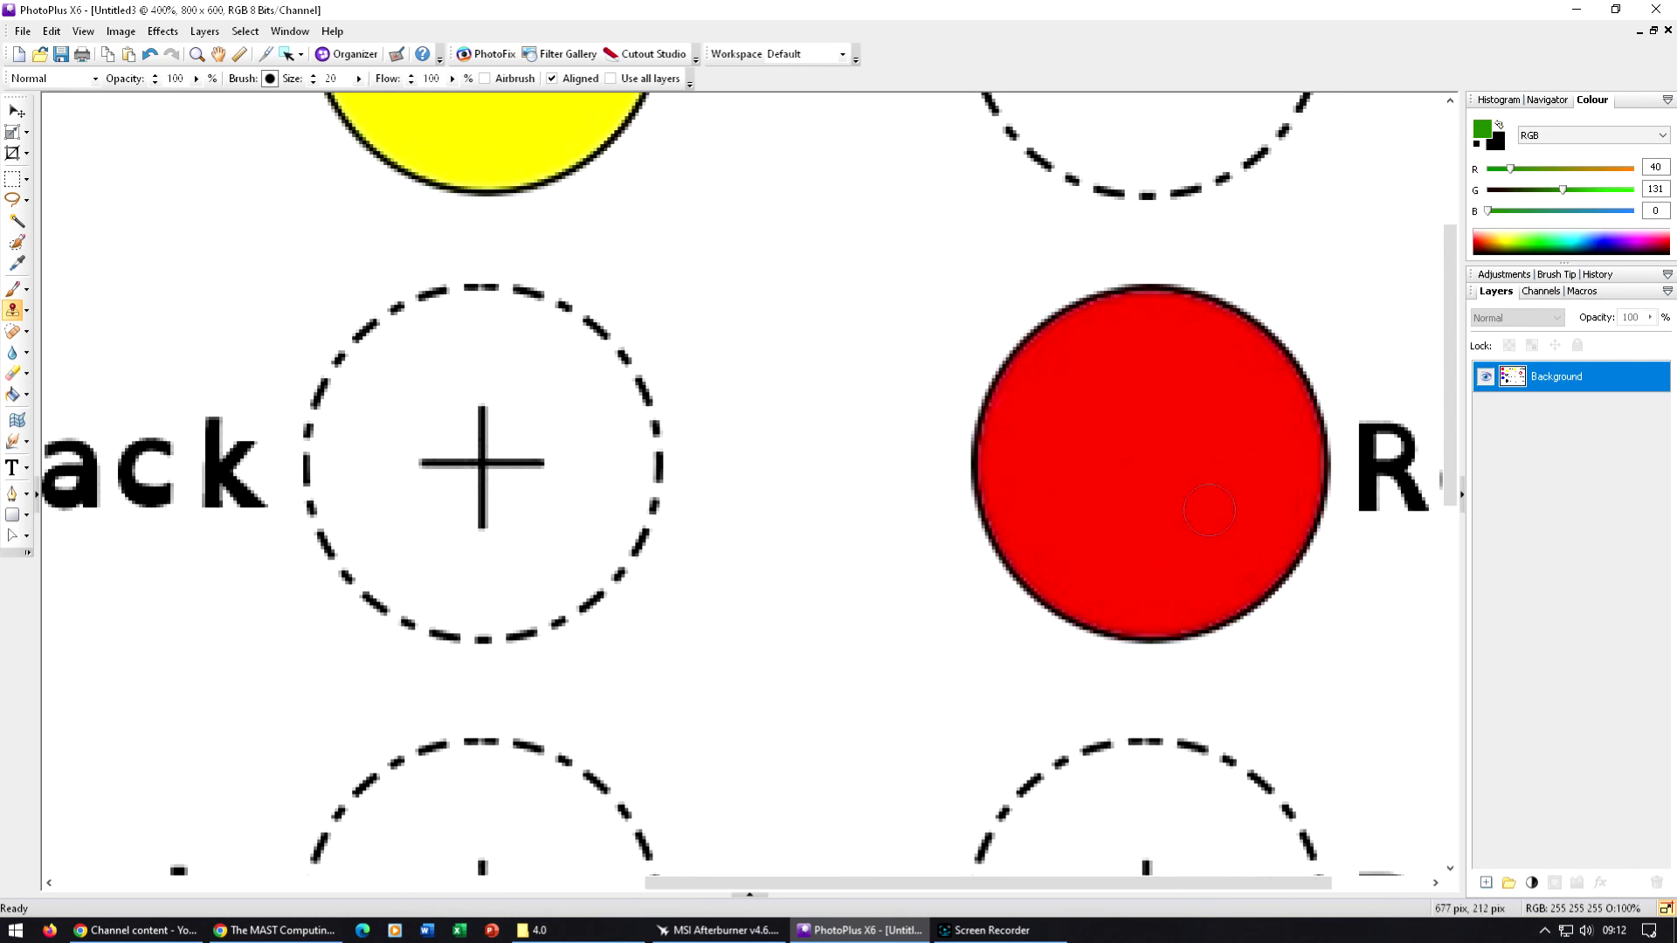
{"action": "key", "text": "ctrl+0"}
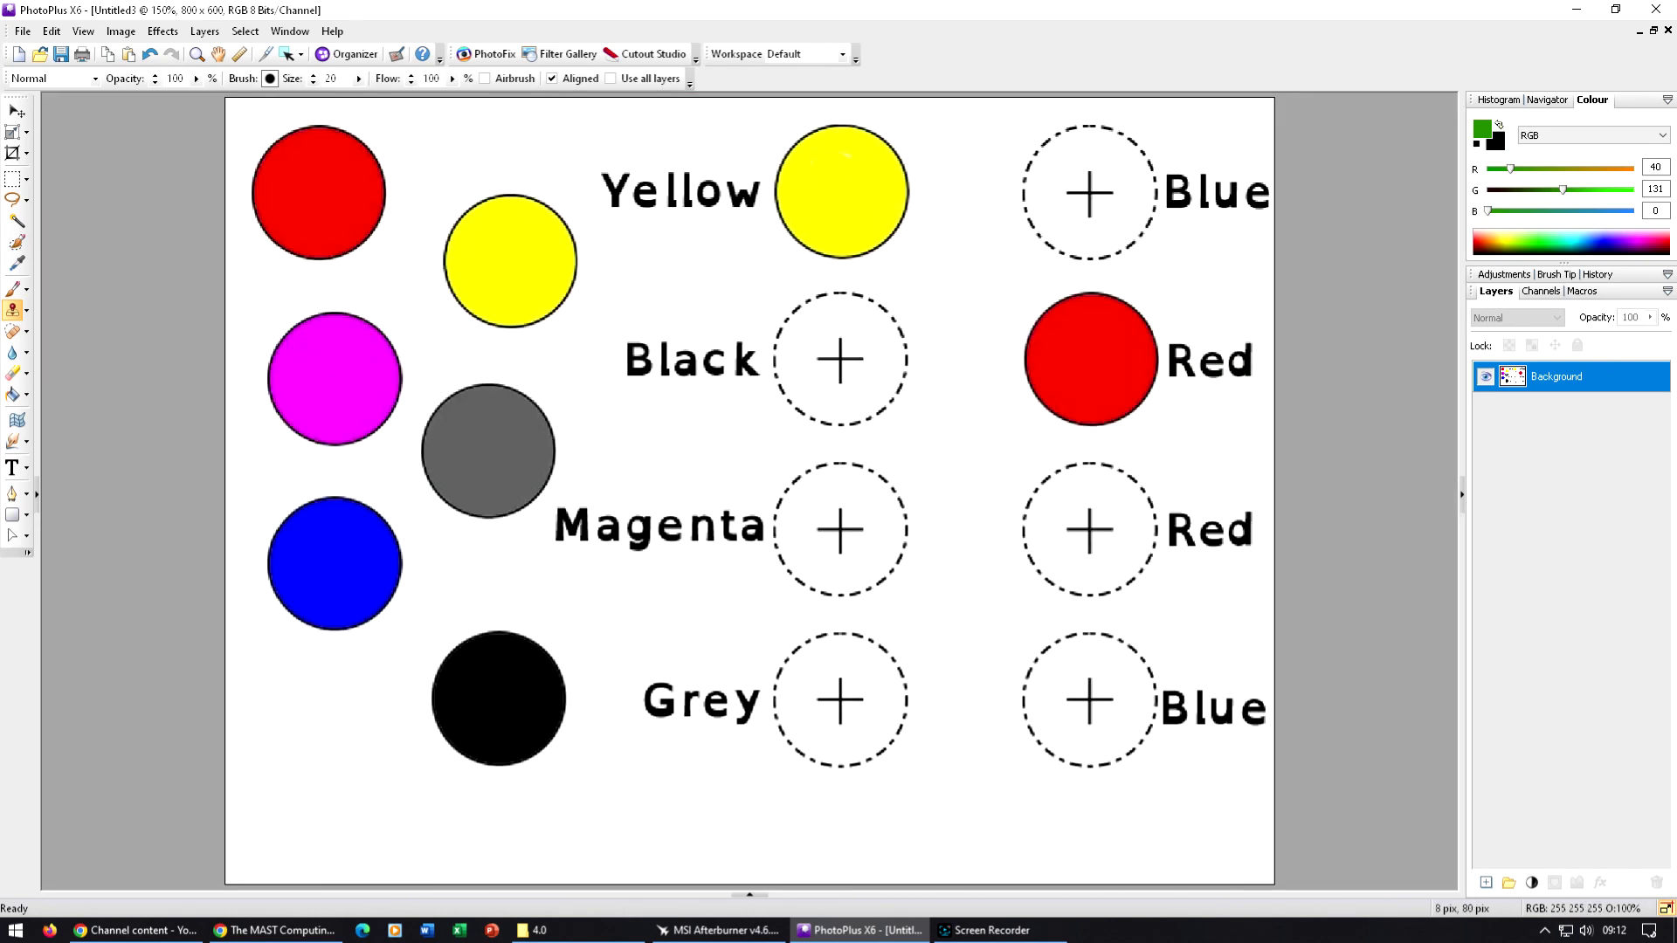